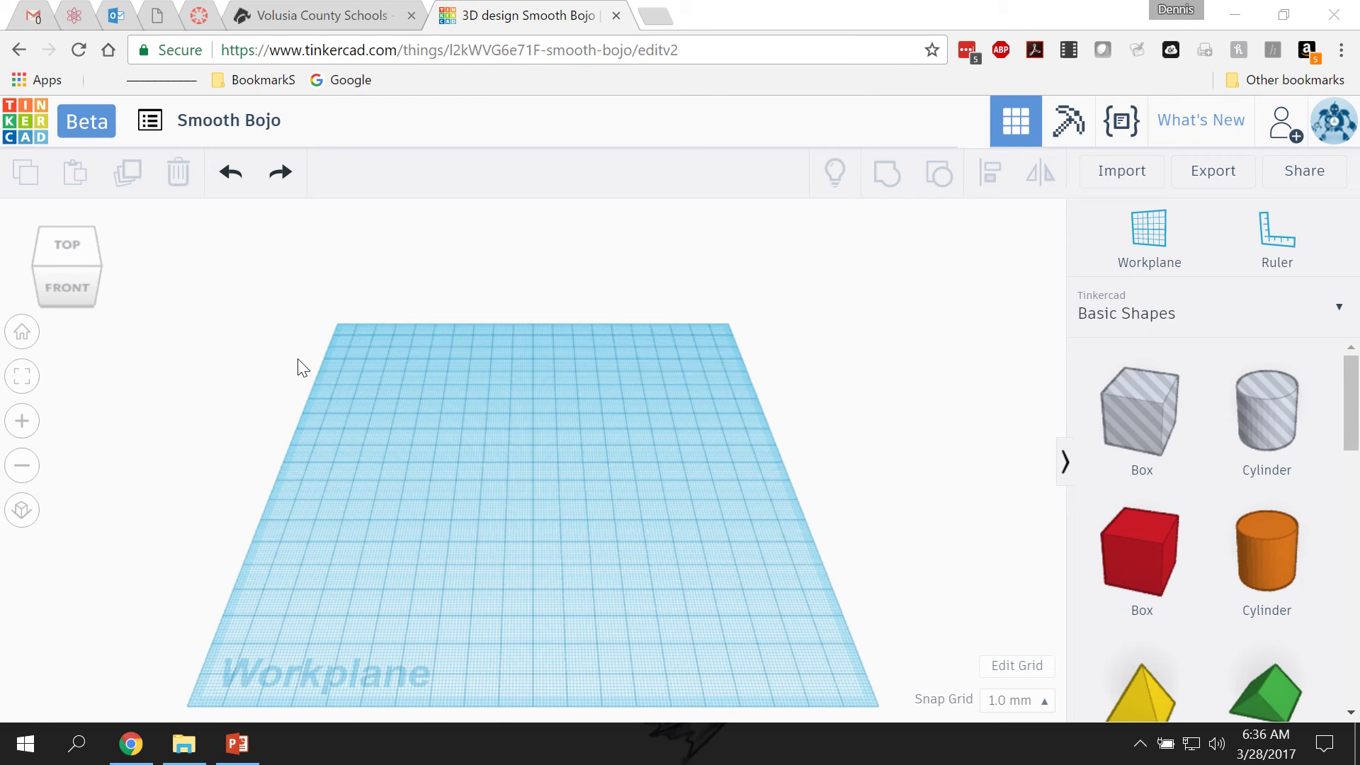
- Place a solid box on the workplane and resize it to 40 by 38 mm with a height of 42 mm
drag(1132, 559, 474, 446)
mouse_move(1350, 409)
mouse_down()
mouse_move(1350, 692)
mouse_move(1353, 382)
mouse_up()
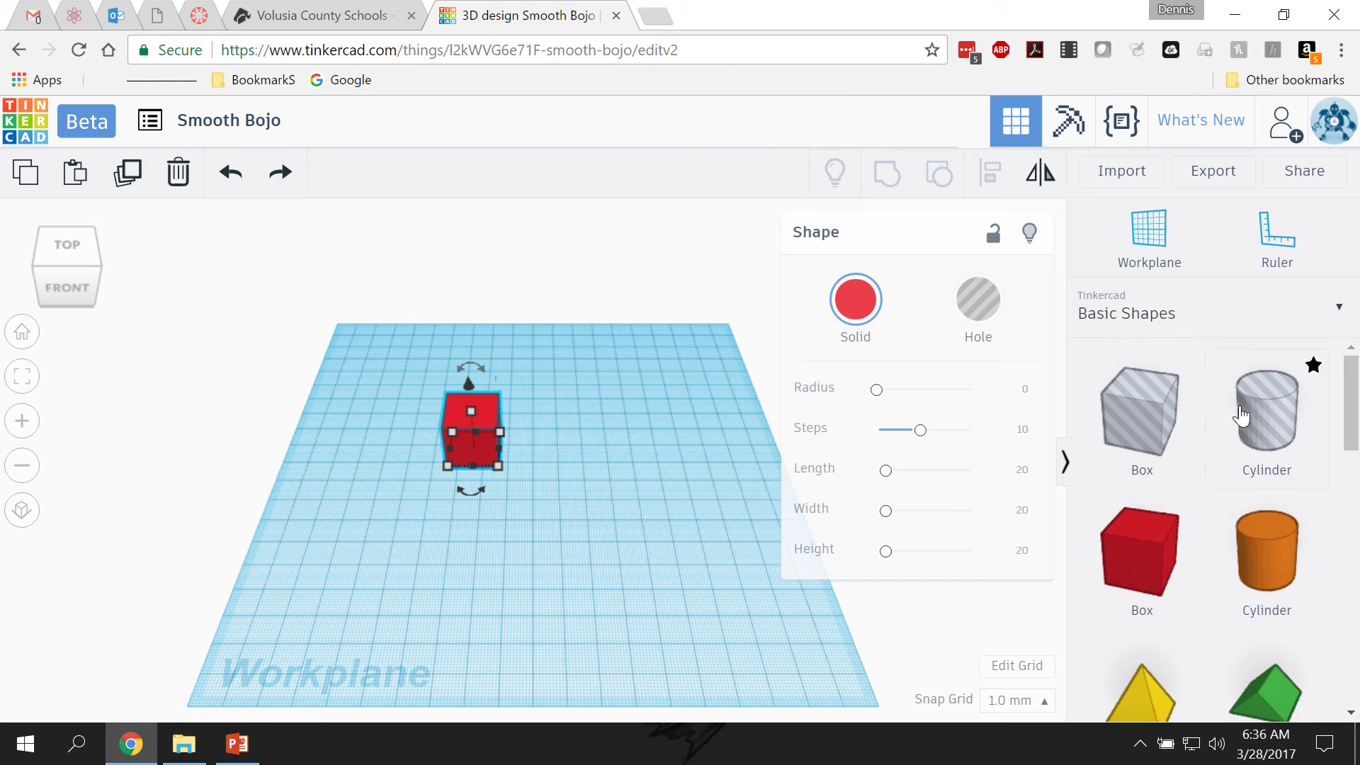
mouse_move(497, 467)
drag(500, 469, 550, 500)
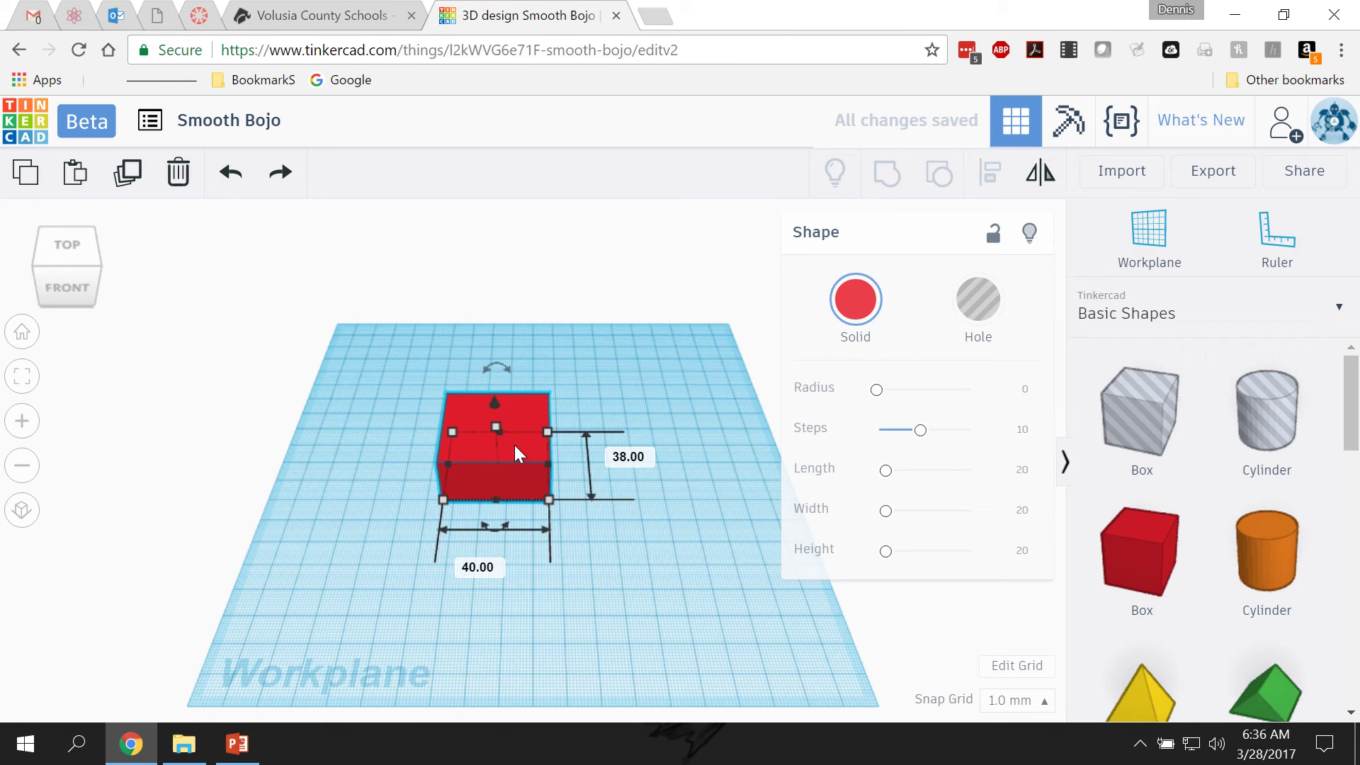
drag(499, 438, 495, 381)
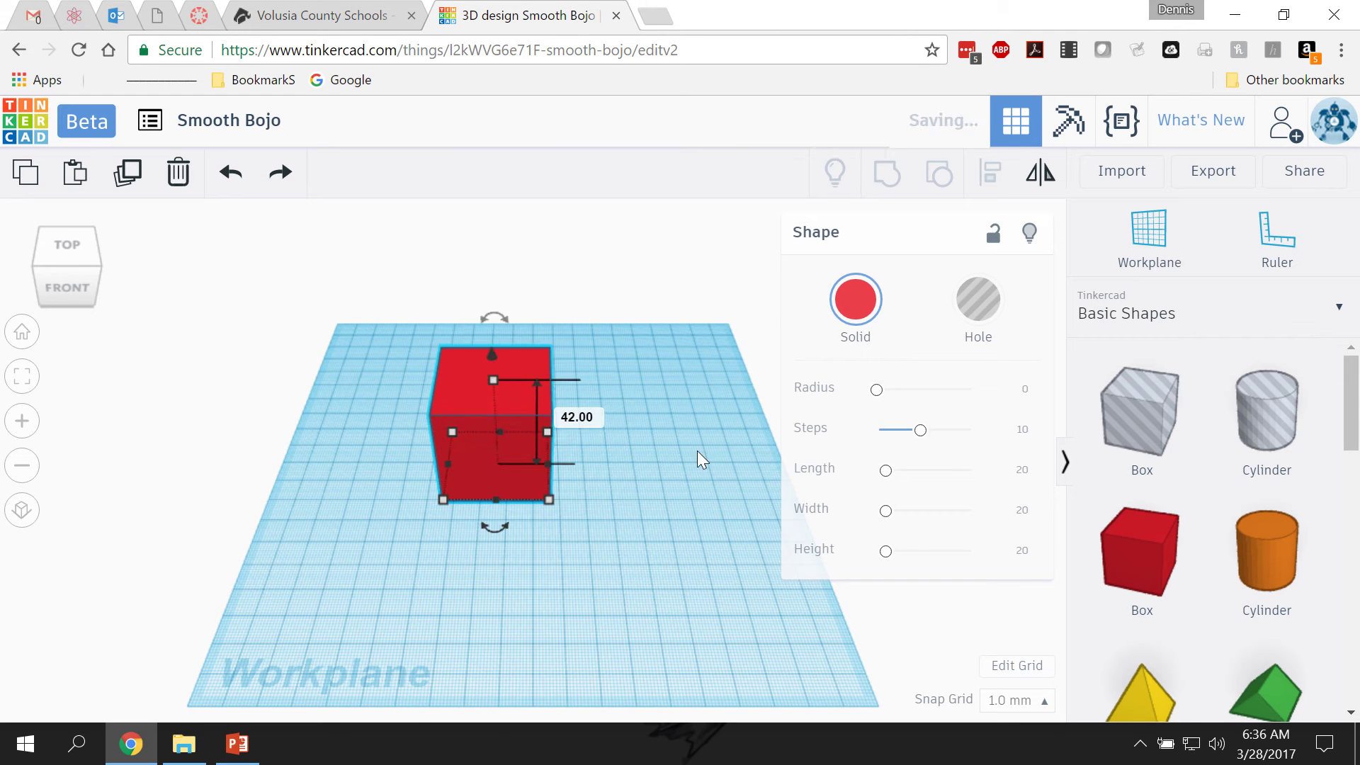
- Set the box's length parameter to about 28.82 and round its edges with a radius of about 4.71
mouse_move(884, 473)
mouse_down()
mouse_move(905, 470)
mouse_move(889, 471)
mouse_up()
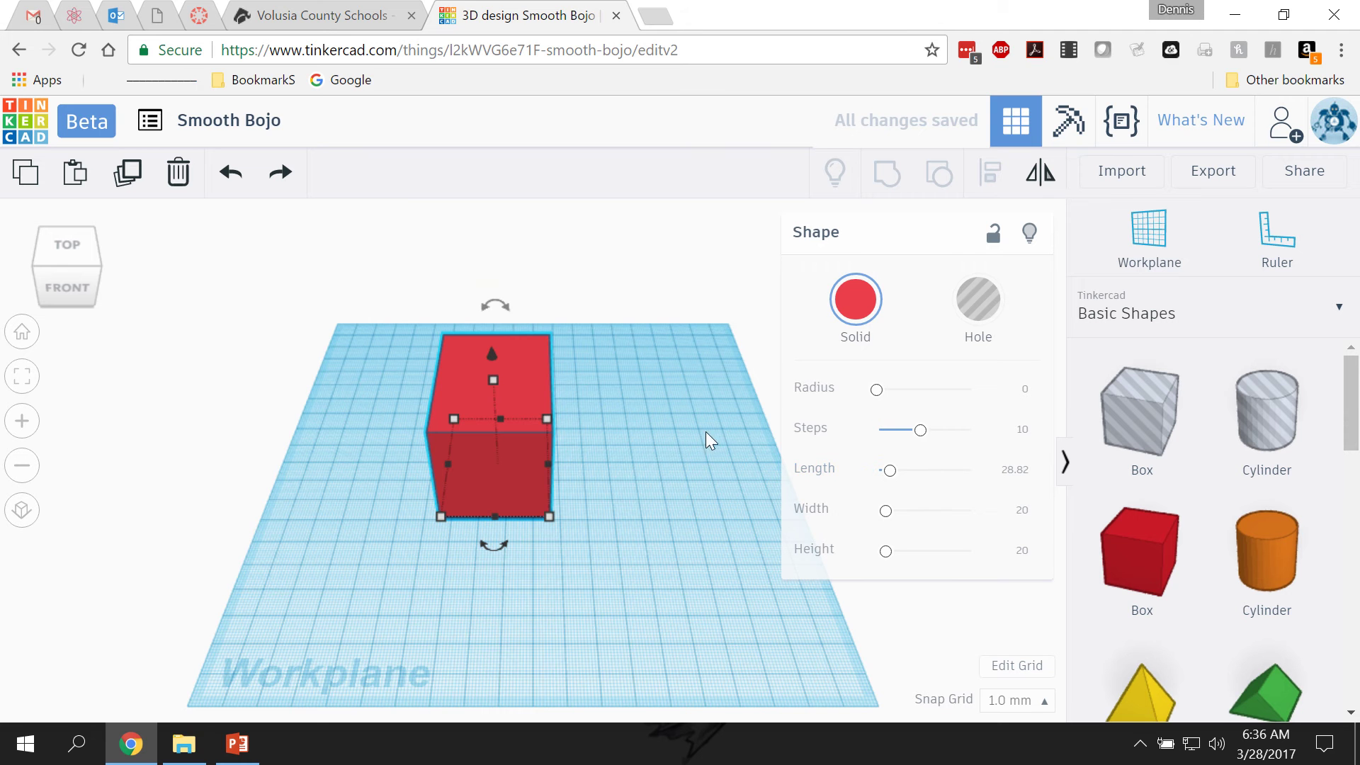
click(877, 390)
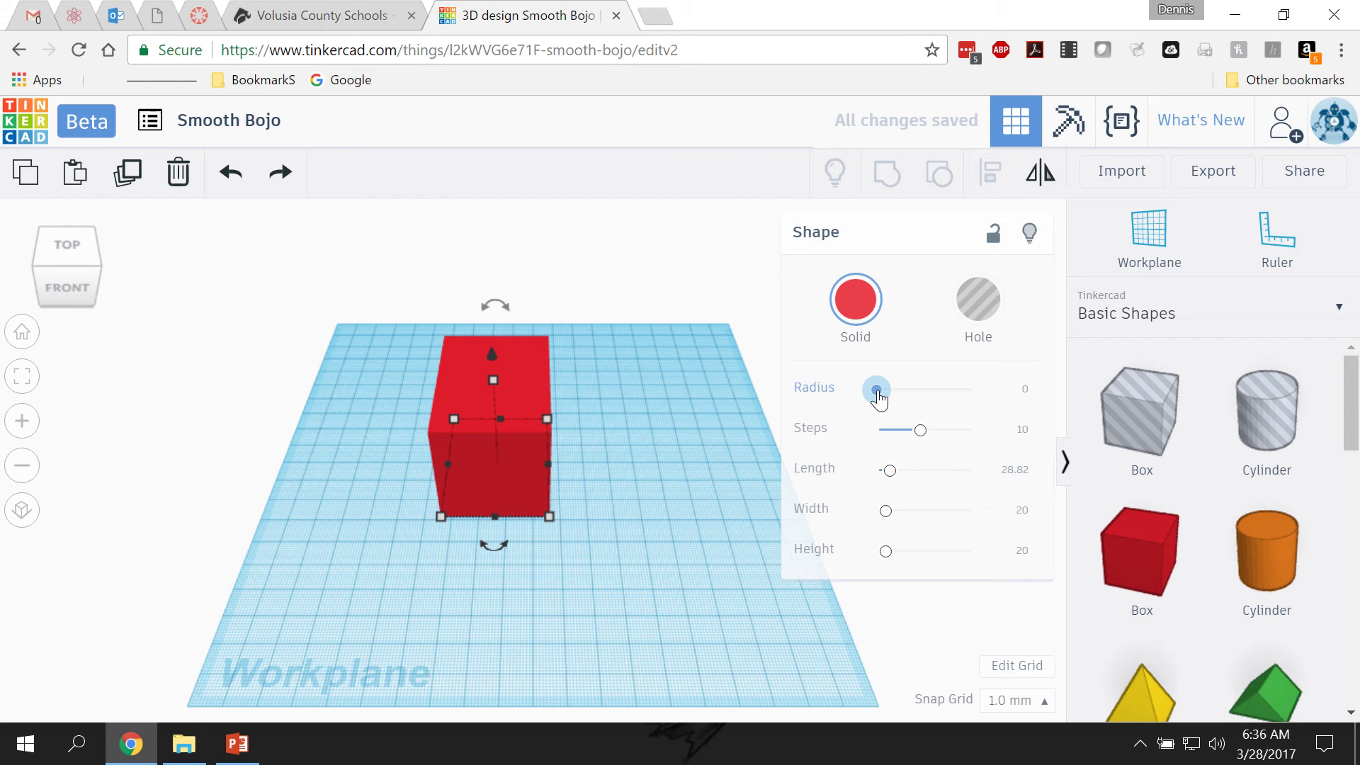
mouse_move(880, 391)
mouse_down()
mouse_move(914, 393)
mouse_move(888, 391)
mouse_move(912, 392)
mouse_move(899, 393)
mouse_up()
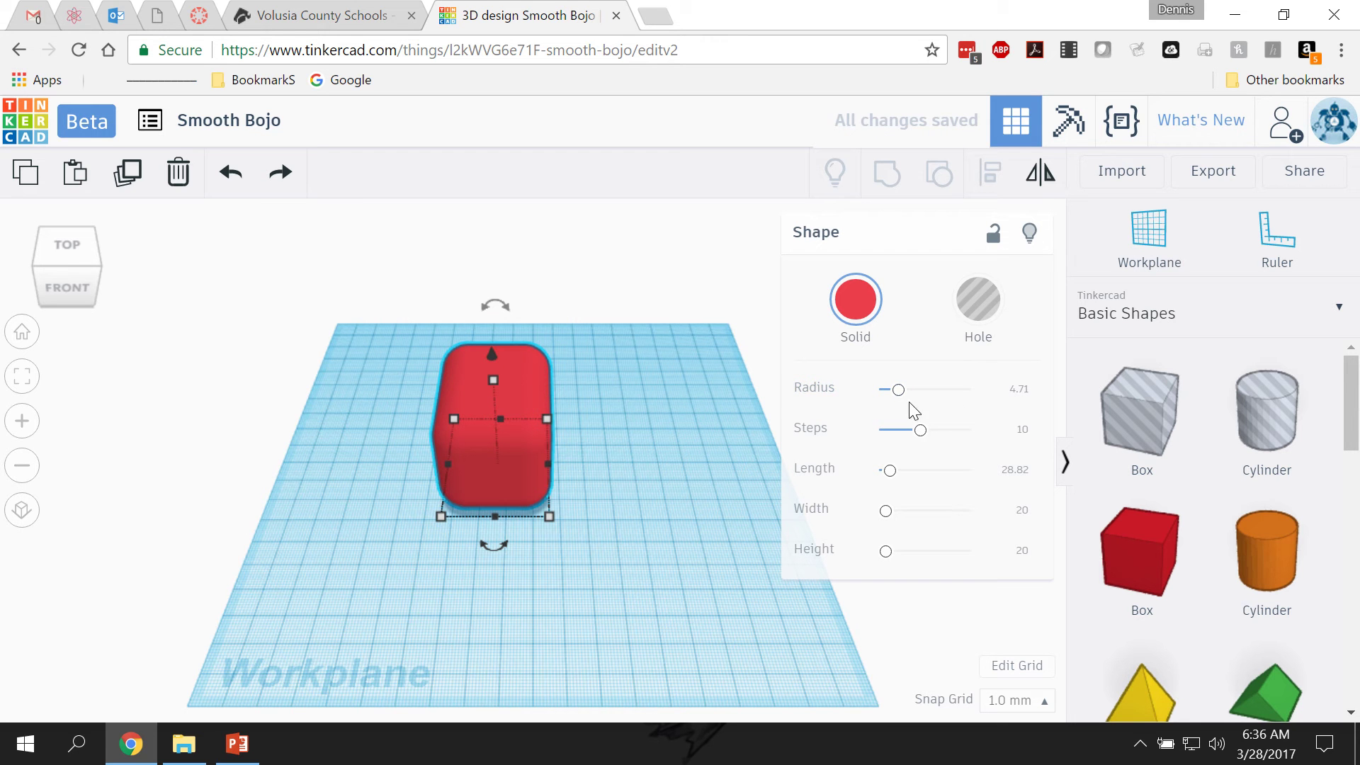
click(681, 478)
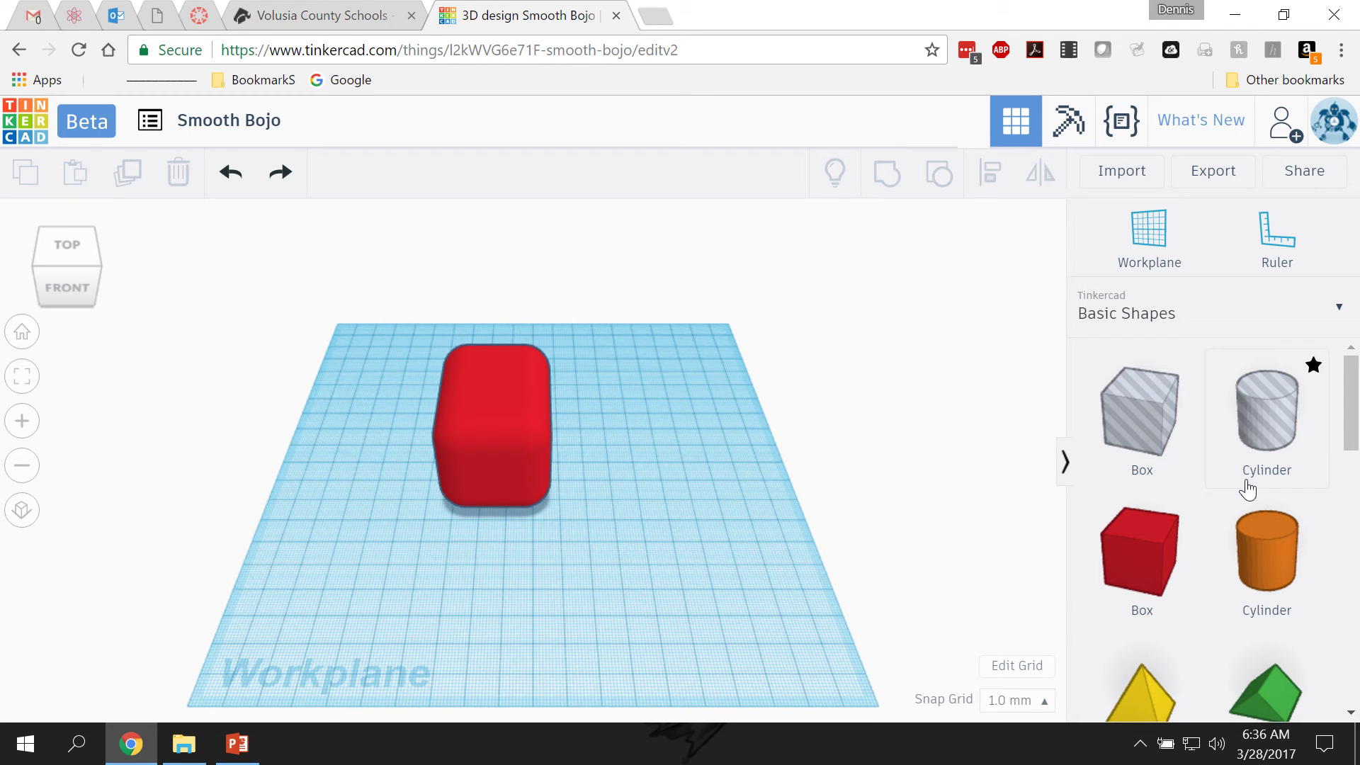
- Place a cylinder beside the box, stretch it taller, and move it into the middle of the box
click(1264, 552)
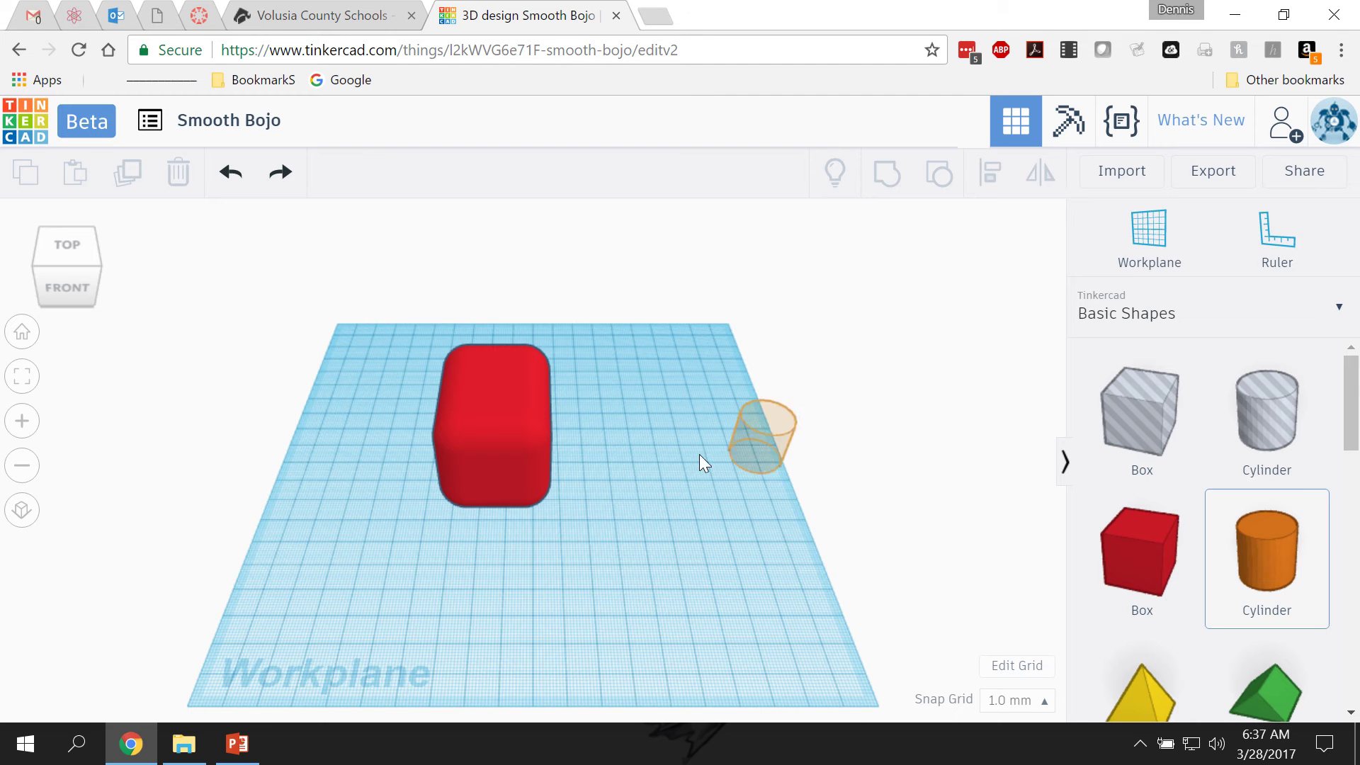
click(636, 461)
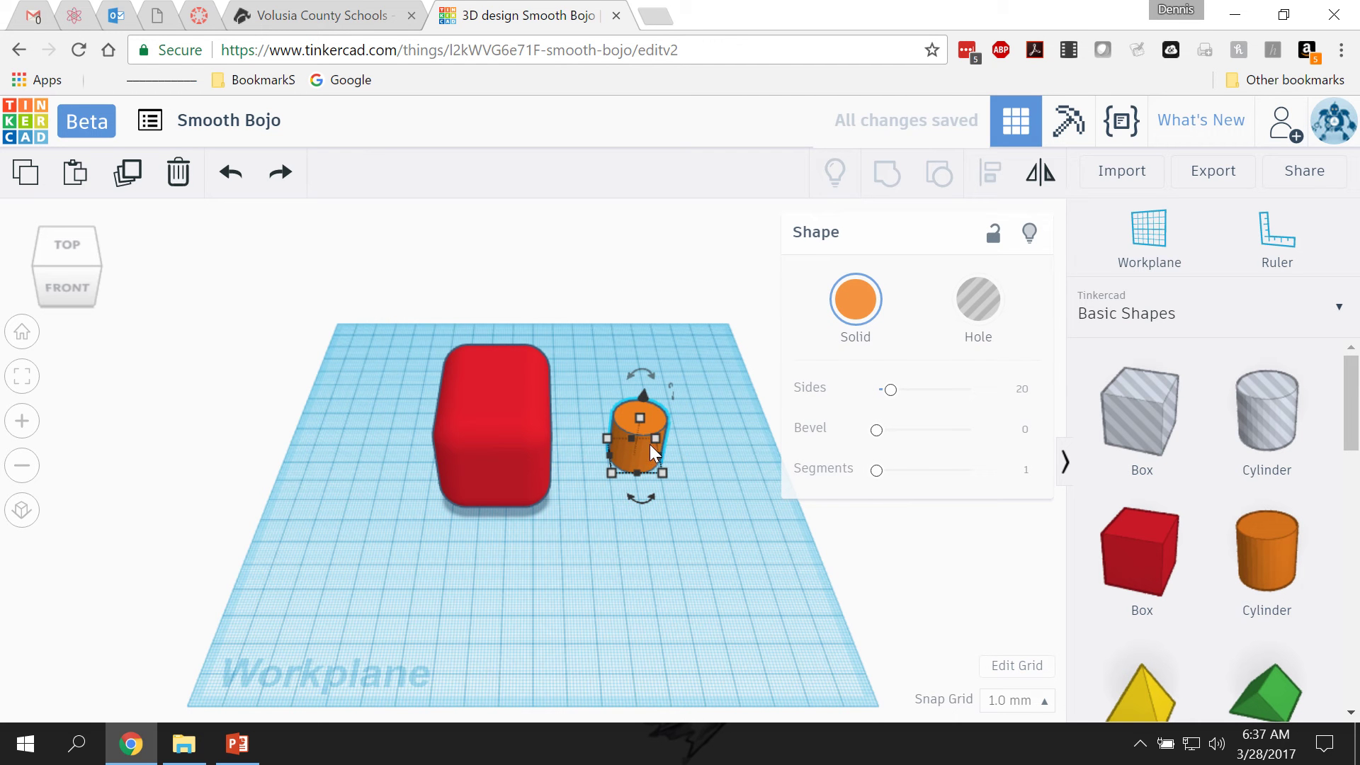
drag(640, 418, 650, 364)
drag(640, 417, 491, 424)
- Turn the cylinder into a hole and group it with the rounded box to cut the opening
click(978, 314)
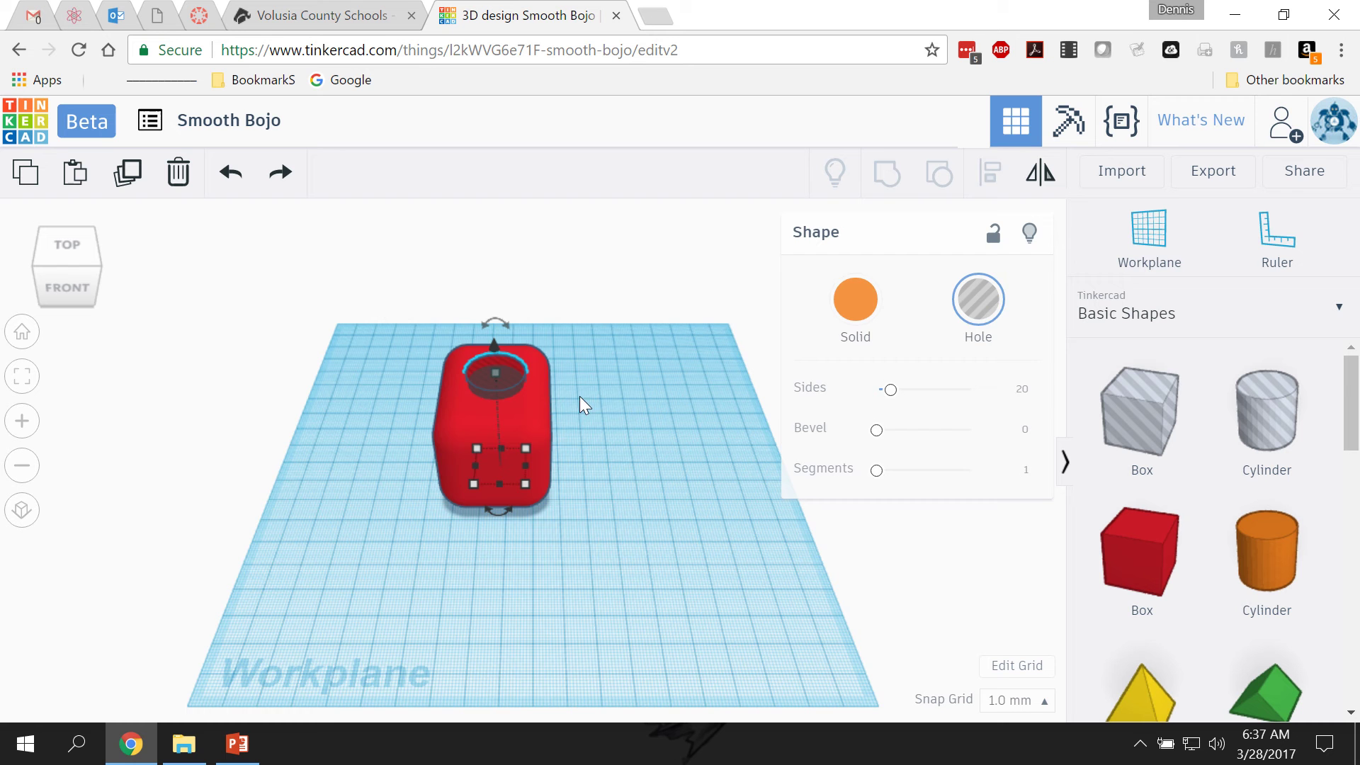
shift+click(537, 402)
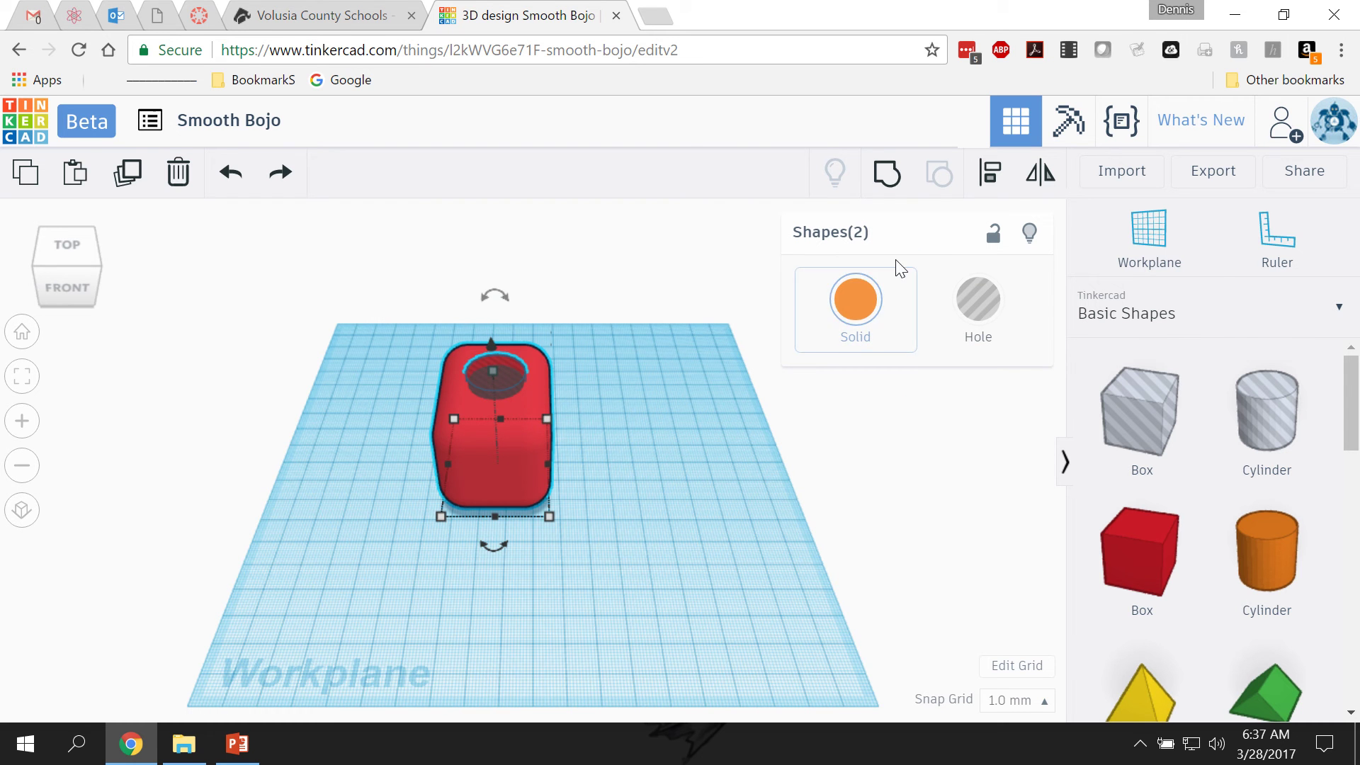
click(894, 177)
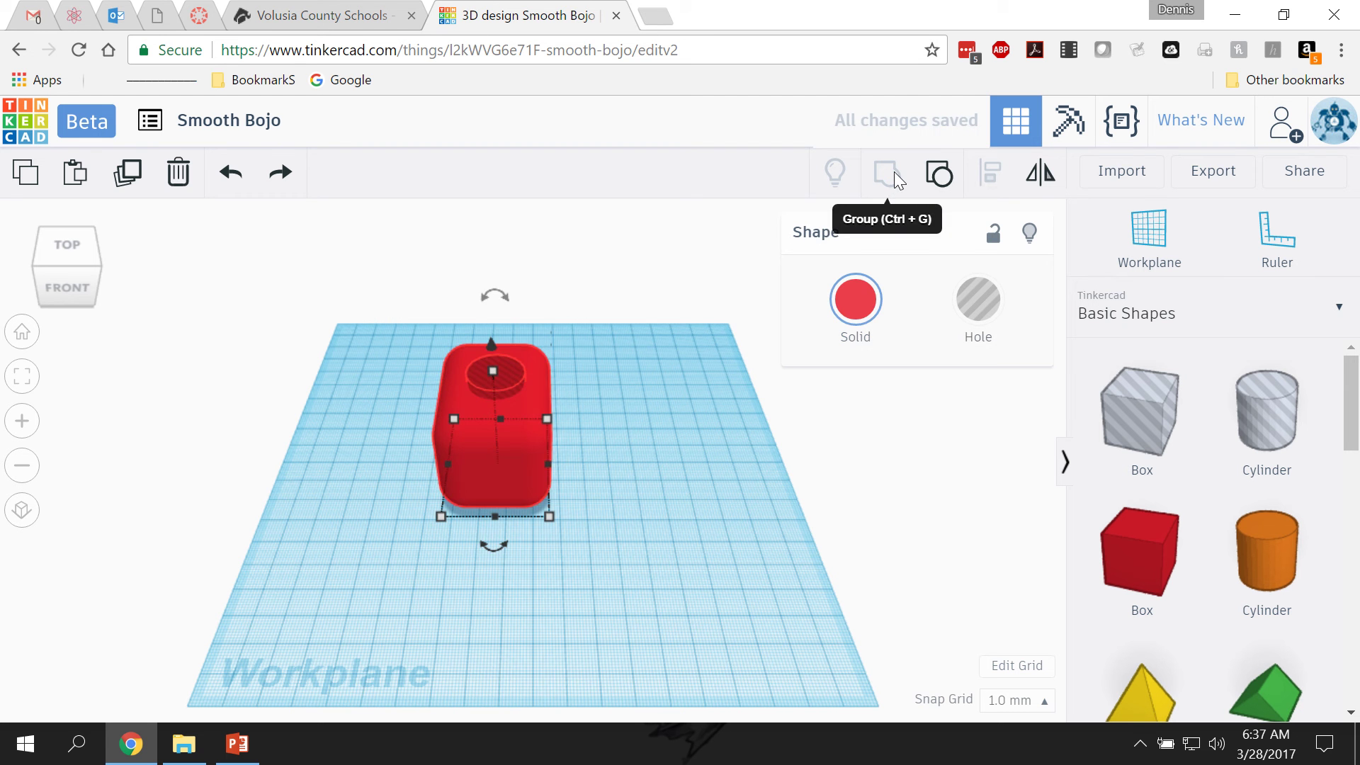
click(576, 442)
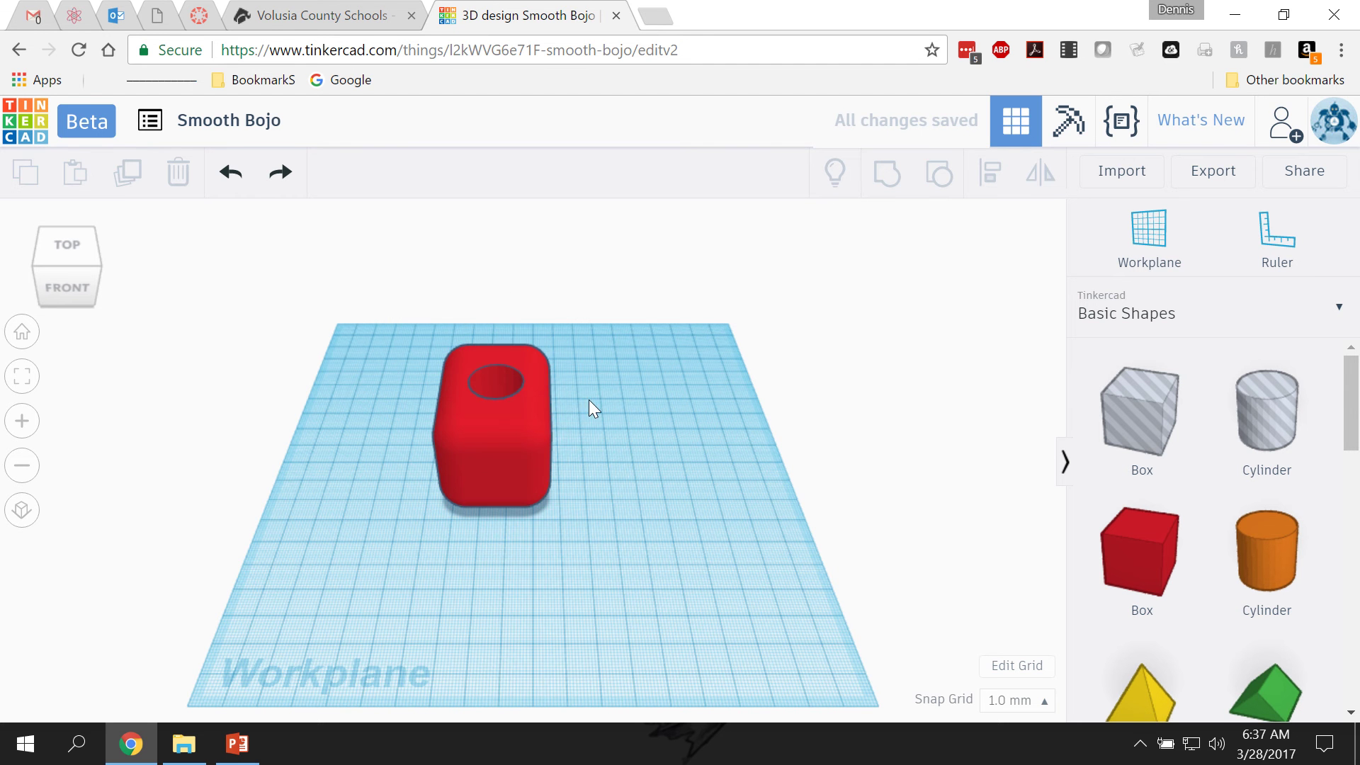
- Place a paraboloid beside the box and rotate it until its tip points toward the front of the workplane
right_drag(590, 422, 819, 596)
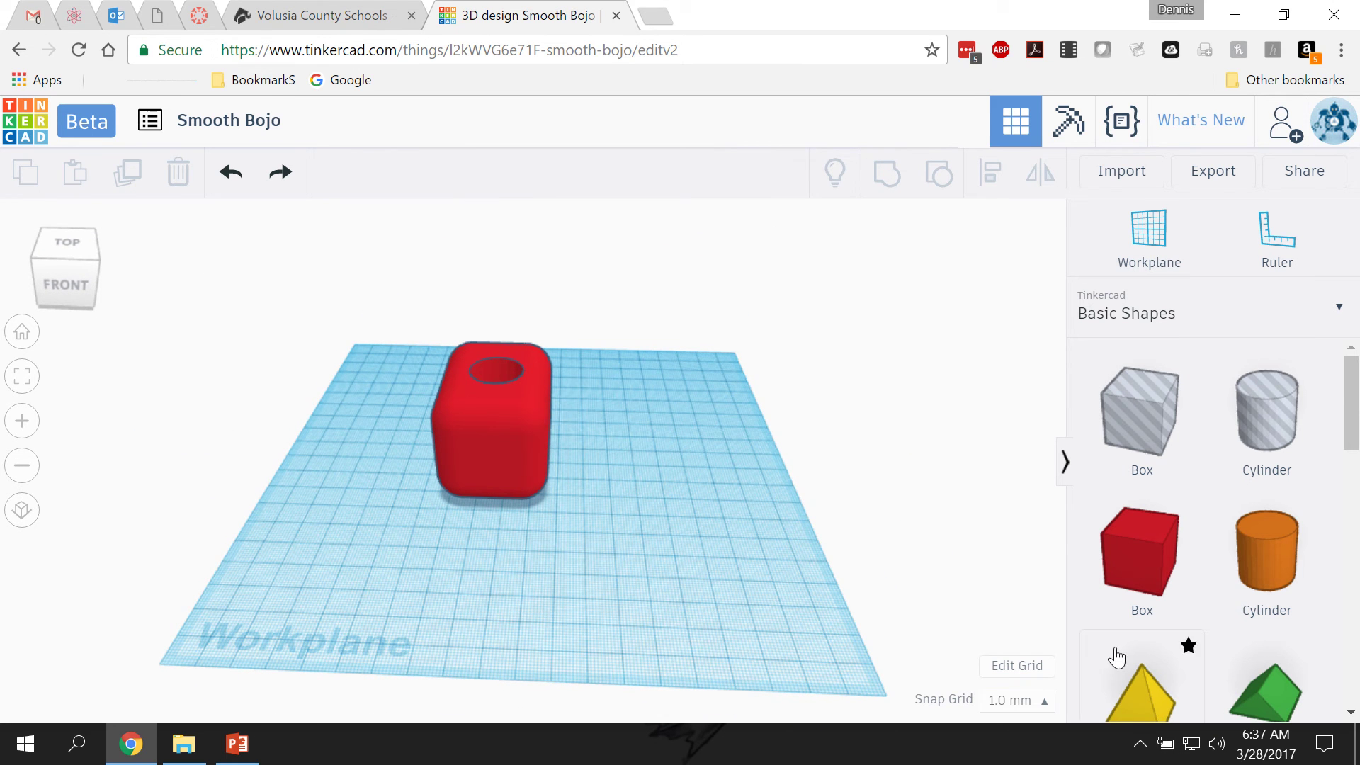
drag(1353, 411, 1352, 574)
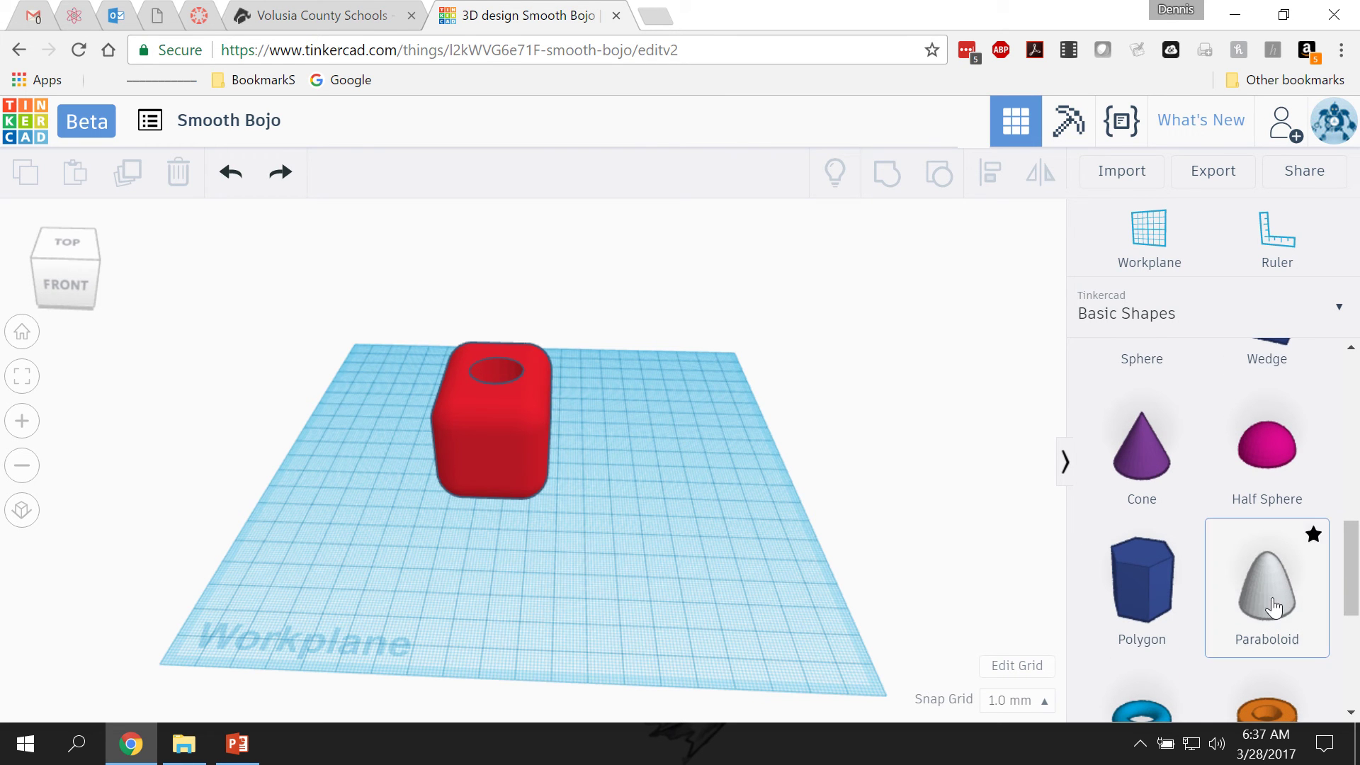
drag(1311, 534, 608, 491)
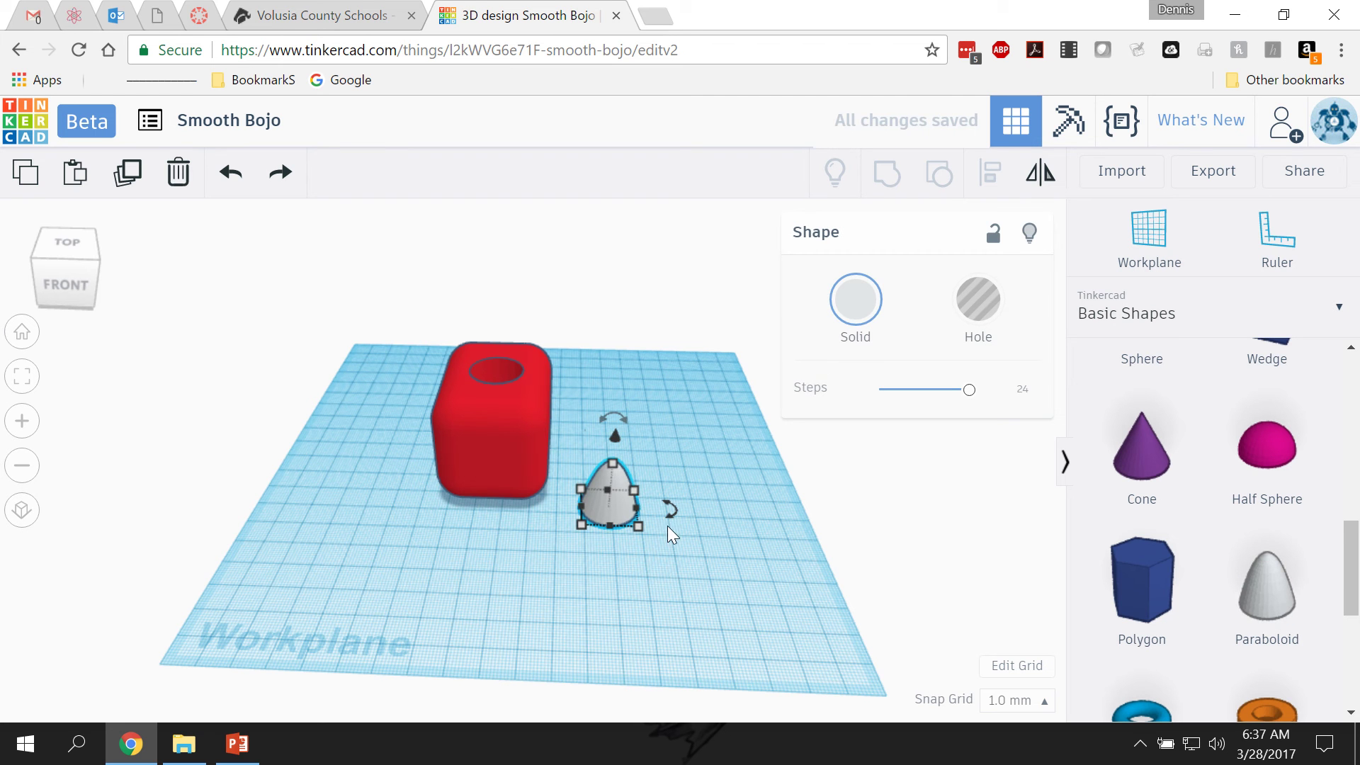
drag(668, 516, 641, 533)
drag(624, 422, 648, 469)
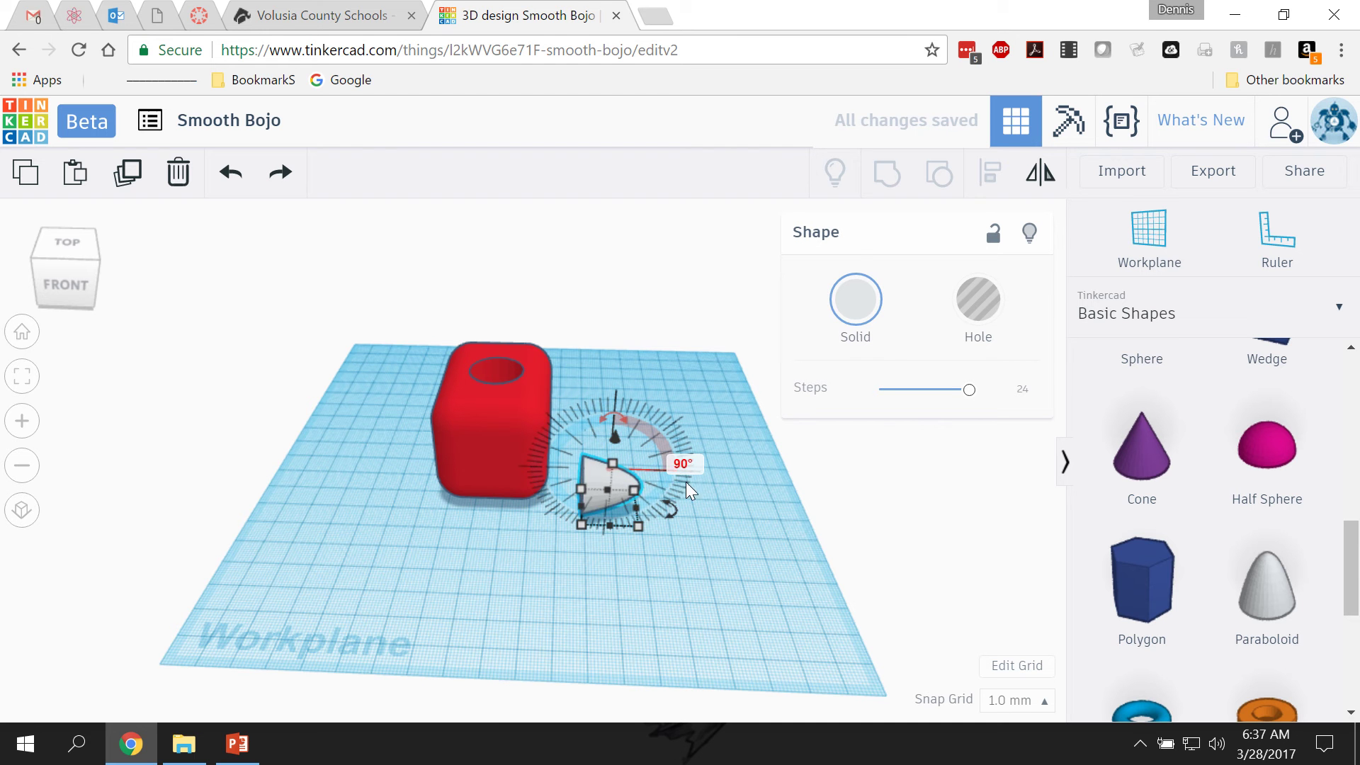
drag(669, 516, 606, 534)
click(724, 586)
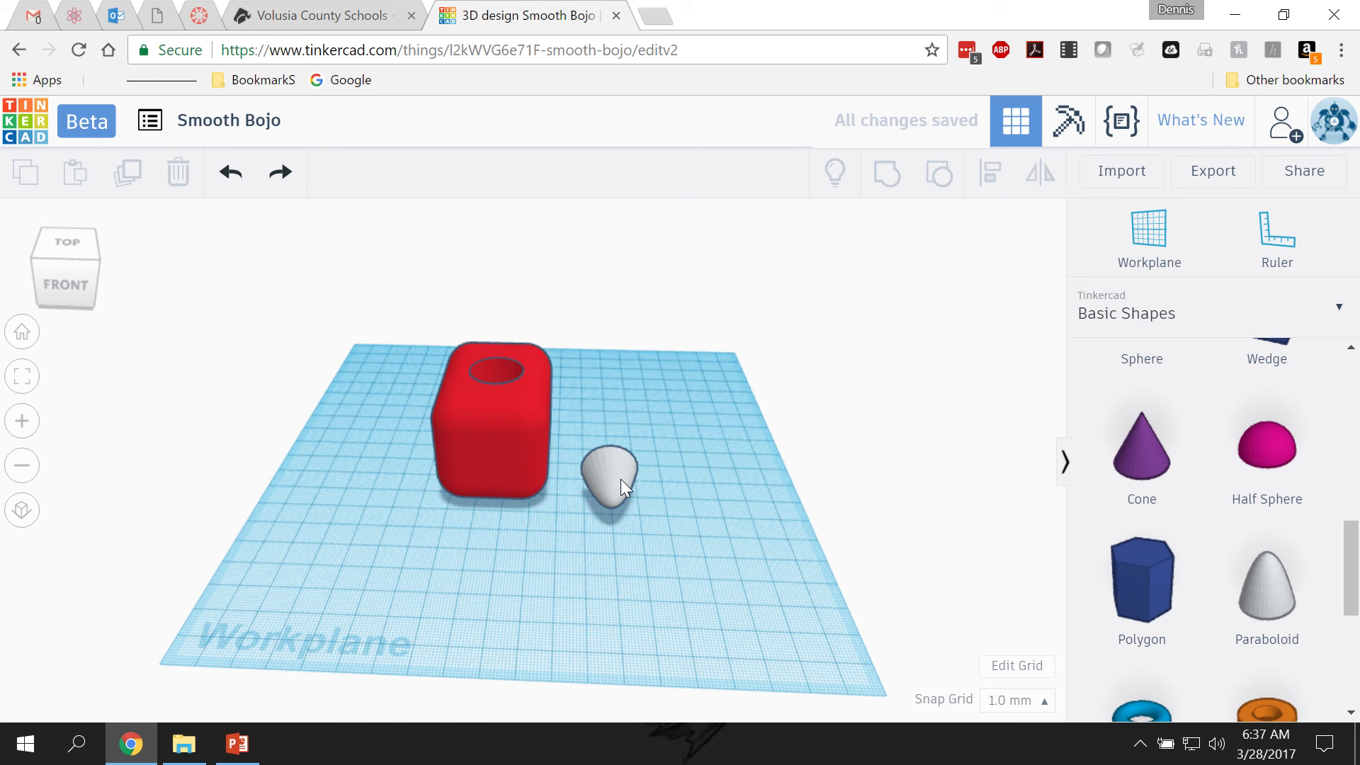
- Move the paraboloid against the front face of the box and group the two shapes together
drag(621, 479, 491, 431)
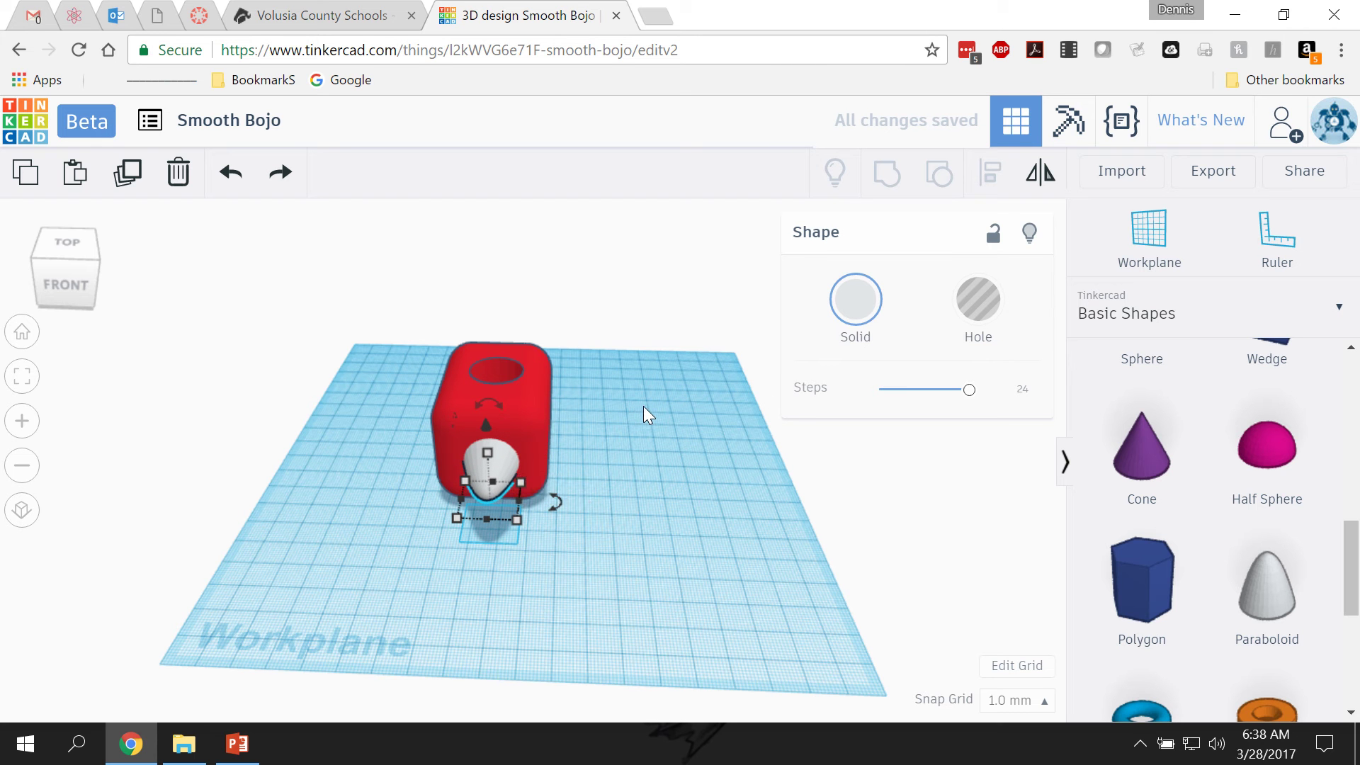
shift+click(540, 411)
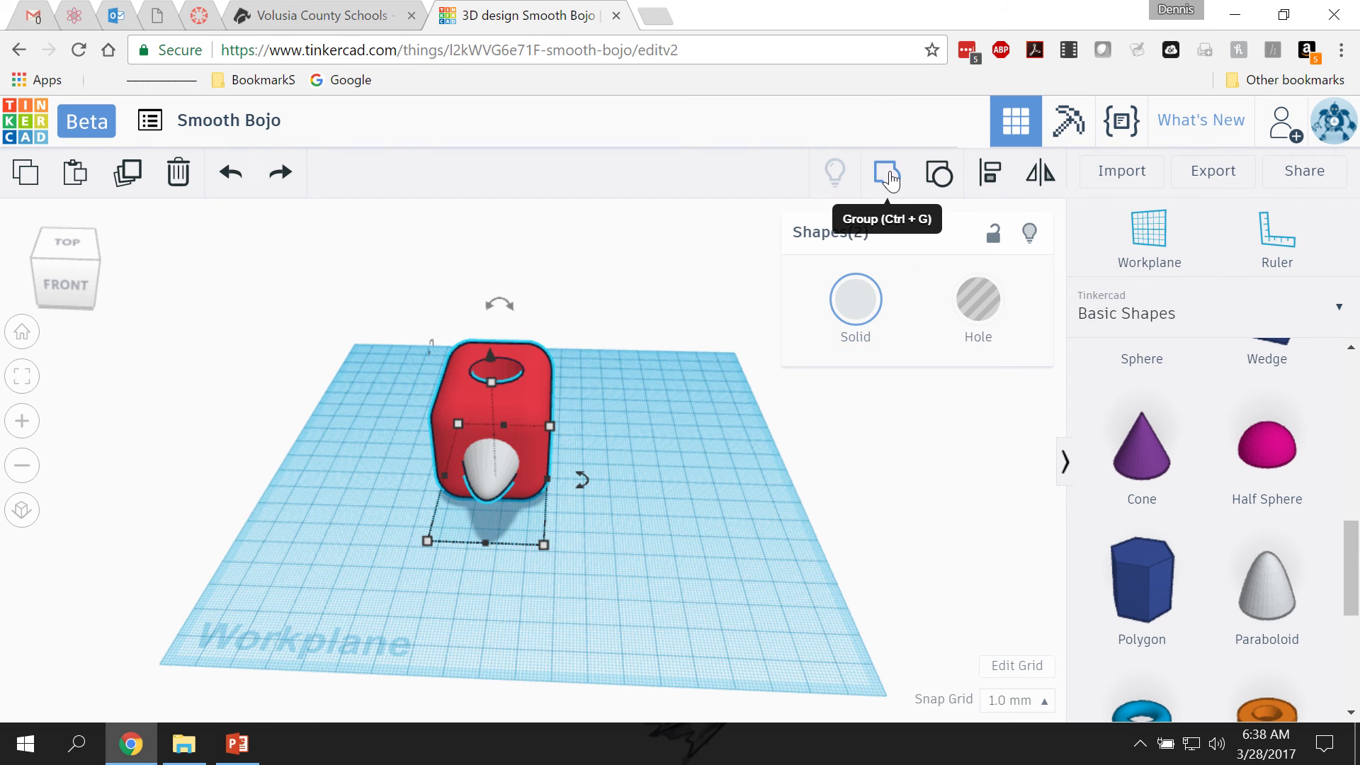
click(889, 175)
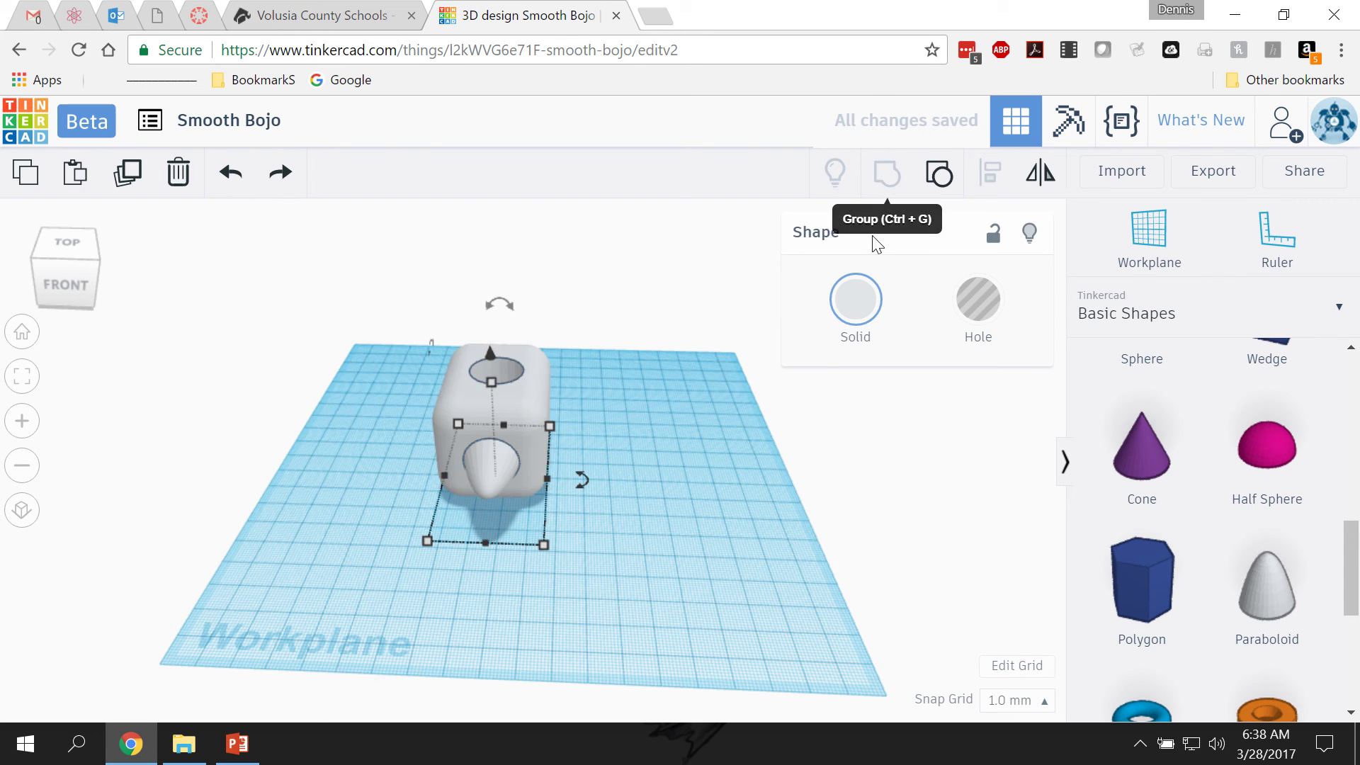
click(616, 493)
- Flip the grouped box and paraboloid along its width
mouse_move(670, 500)
right_down()
mouse_move(390, 546)
mouse_move(274, 449)
mouse_move(307, 368)
mouse_move(414, 456)
mouse_move(615, 500)
mouse_move(680, 547)
mouse_move(684, 523)
right_up()
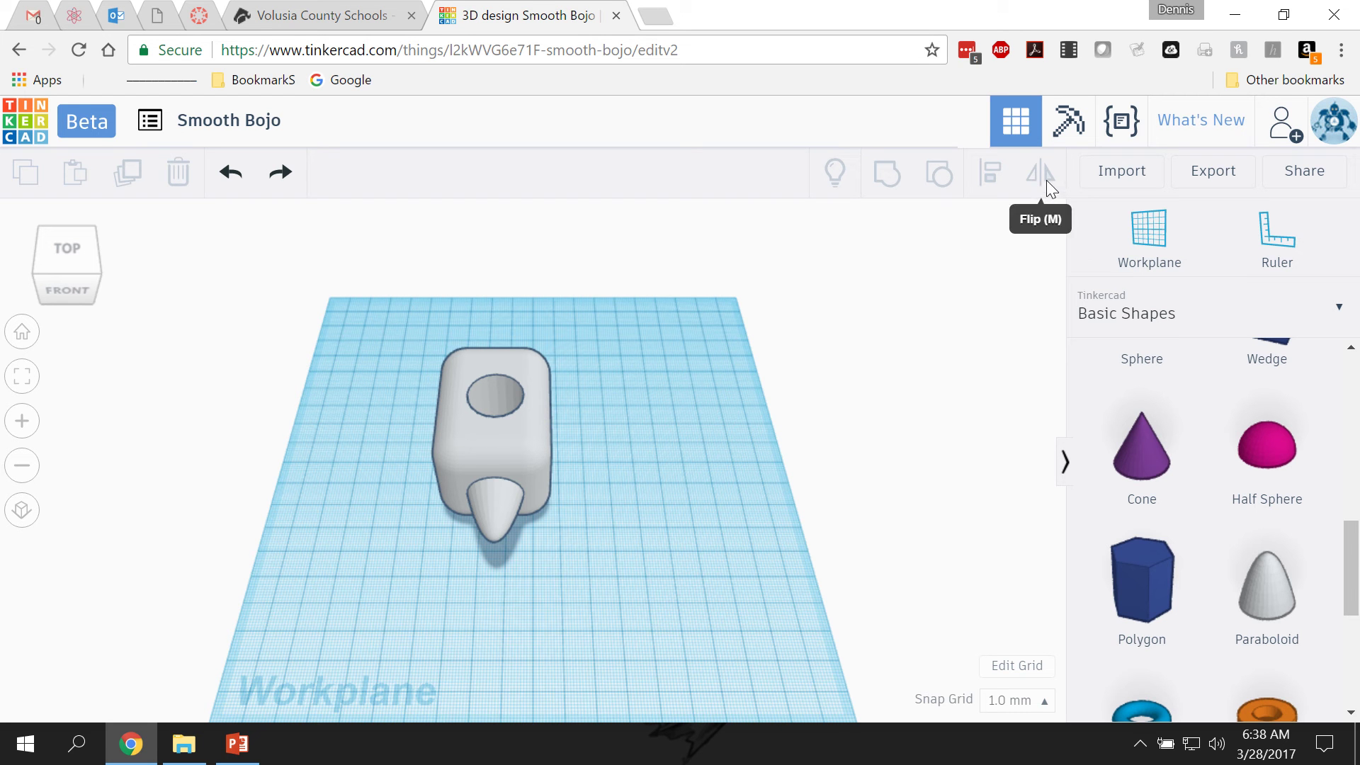
click(540, 415)
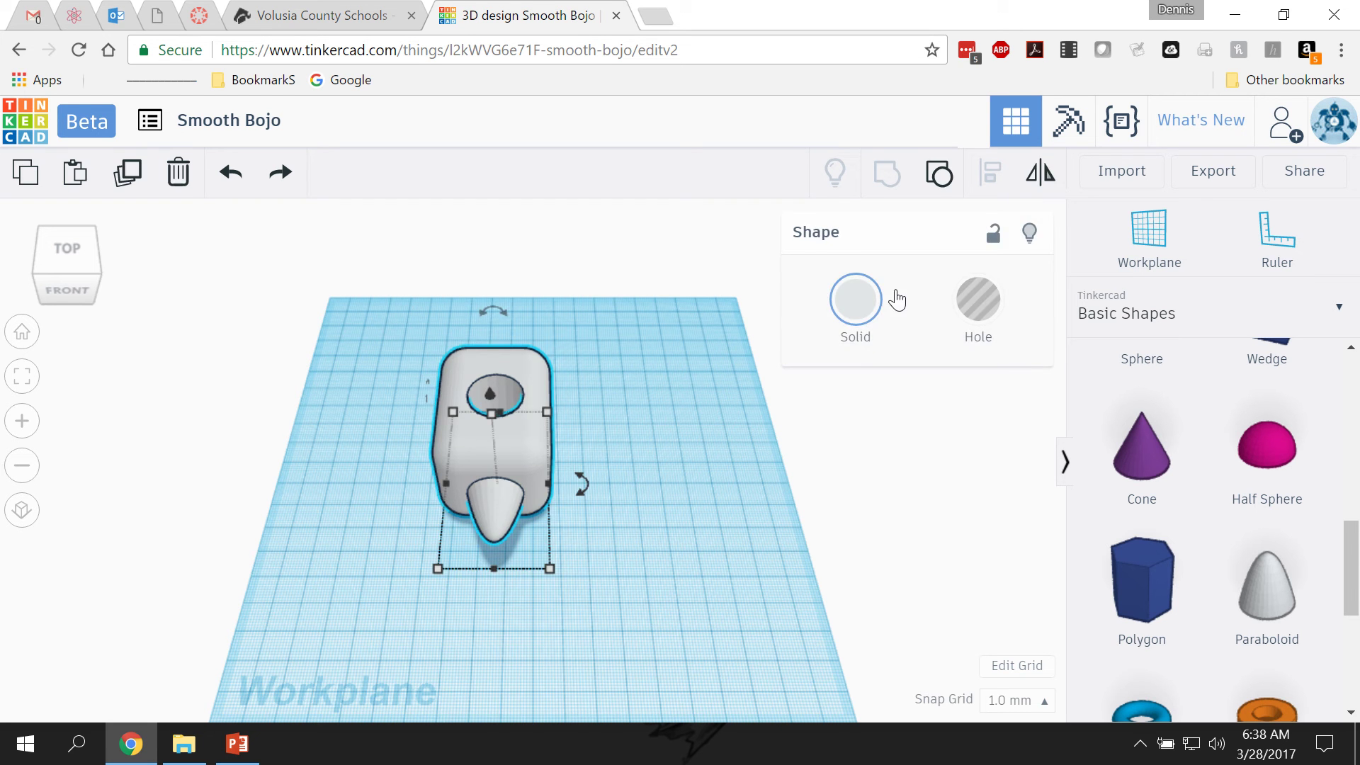
click(1041, 173)
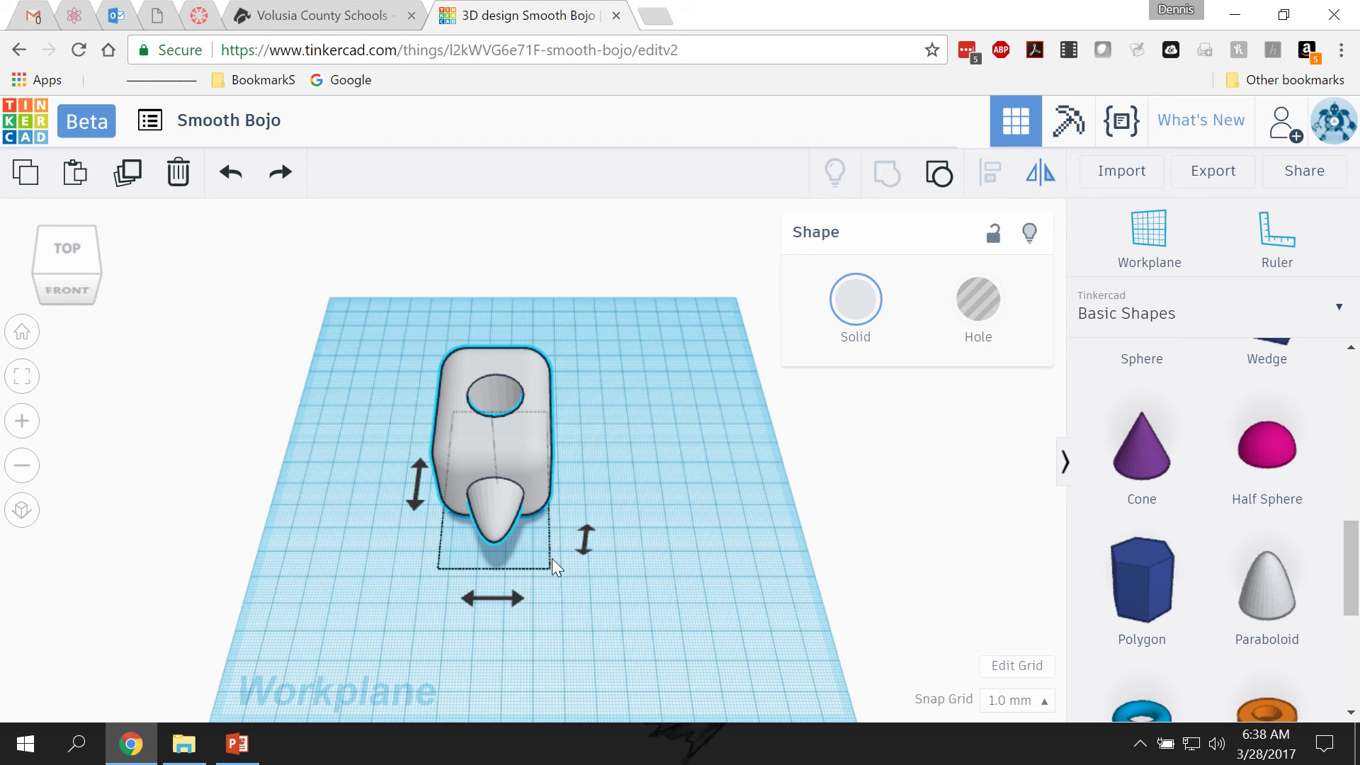
click(503, 599)
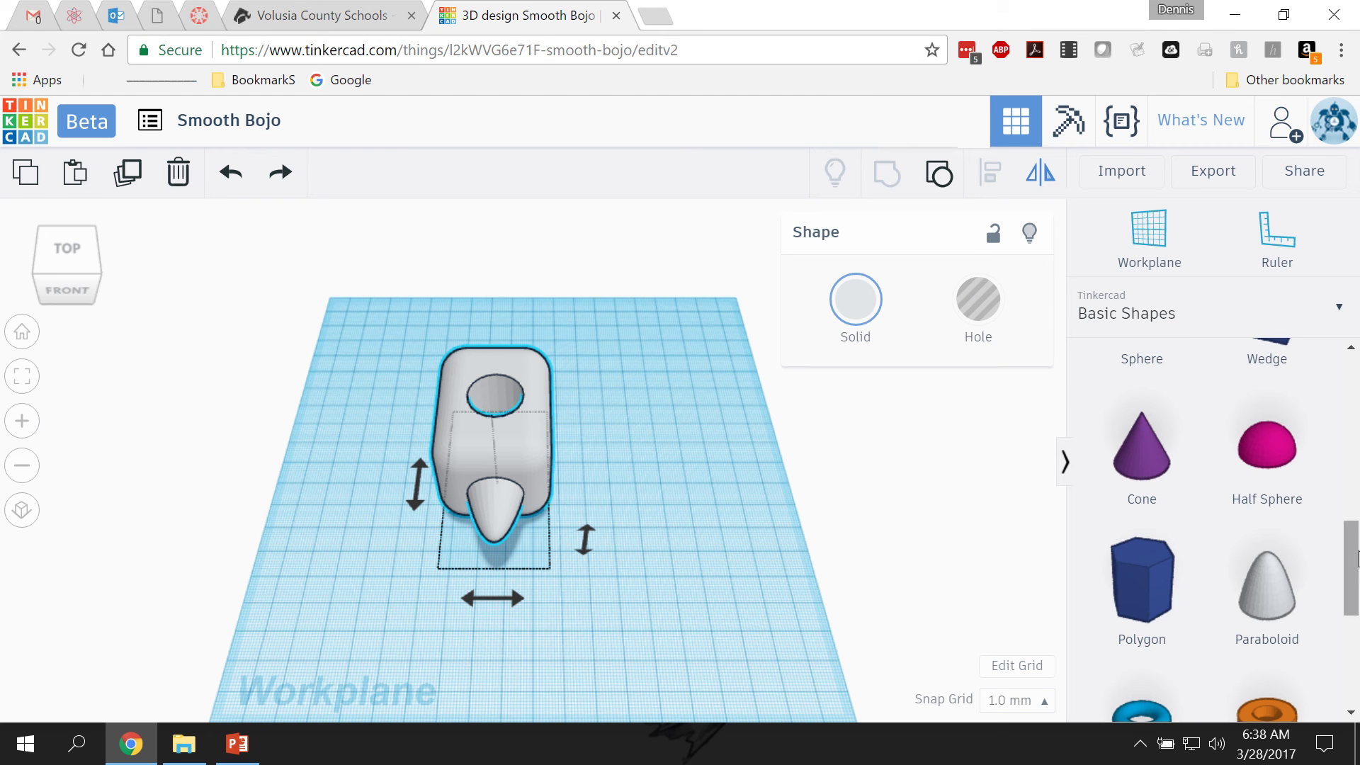
- Add a Text shape from Basic Shapes on the workplane beside the right side of the grouped model
mouse_move(1350, 567)
mouse_down()
mouse_move(1354, 600)
mouse_move(1355, 566)
mouse_up()
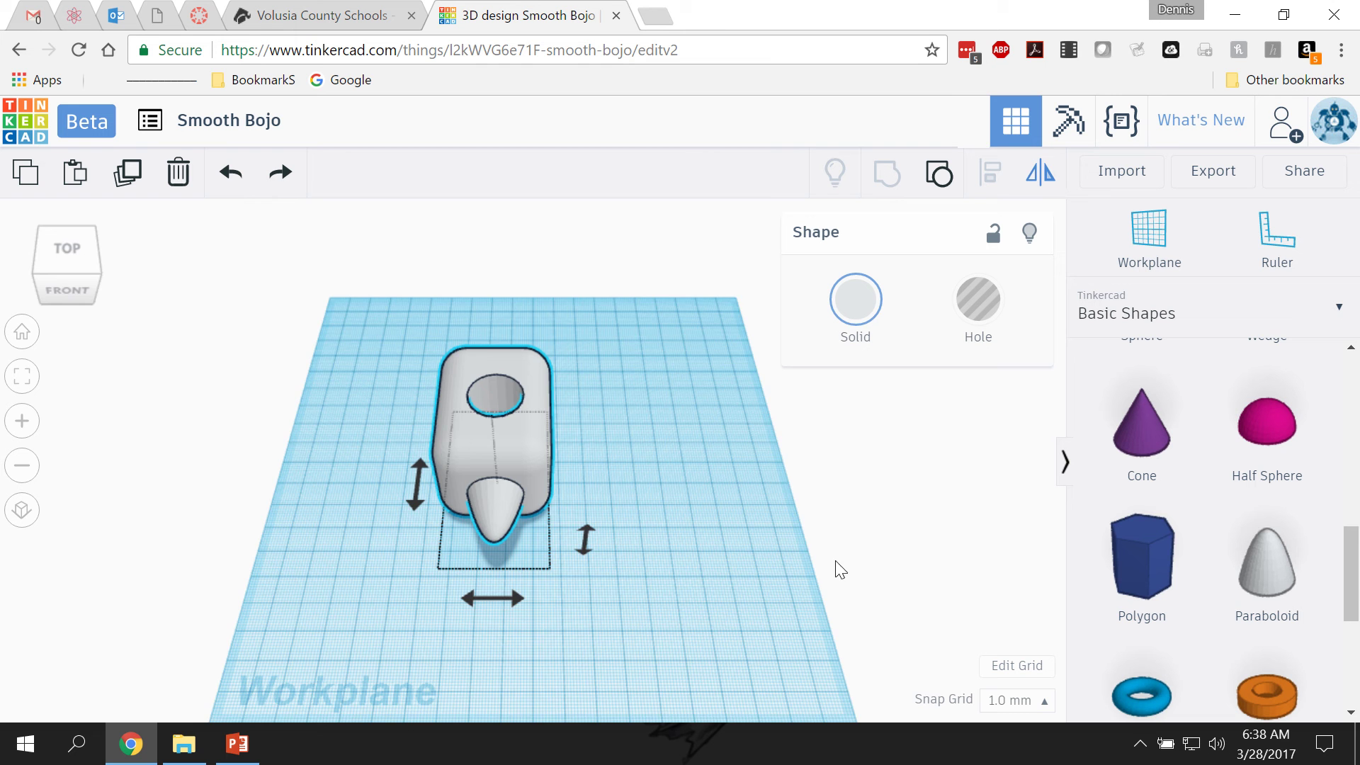
right_drag(832, 568, 309, 528)
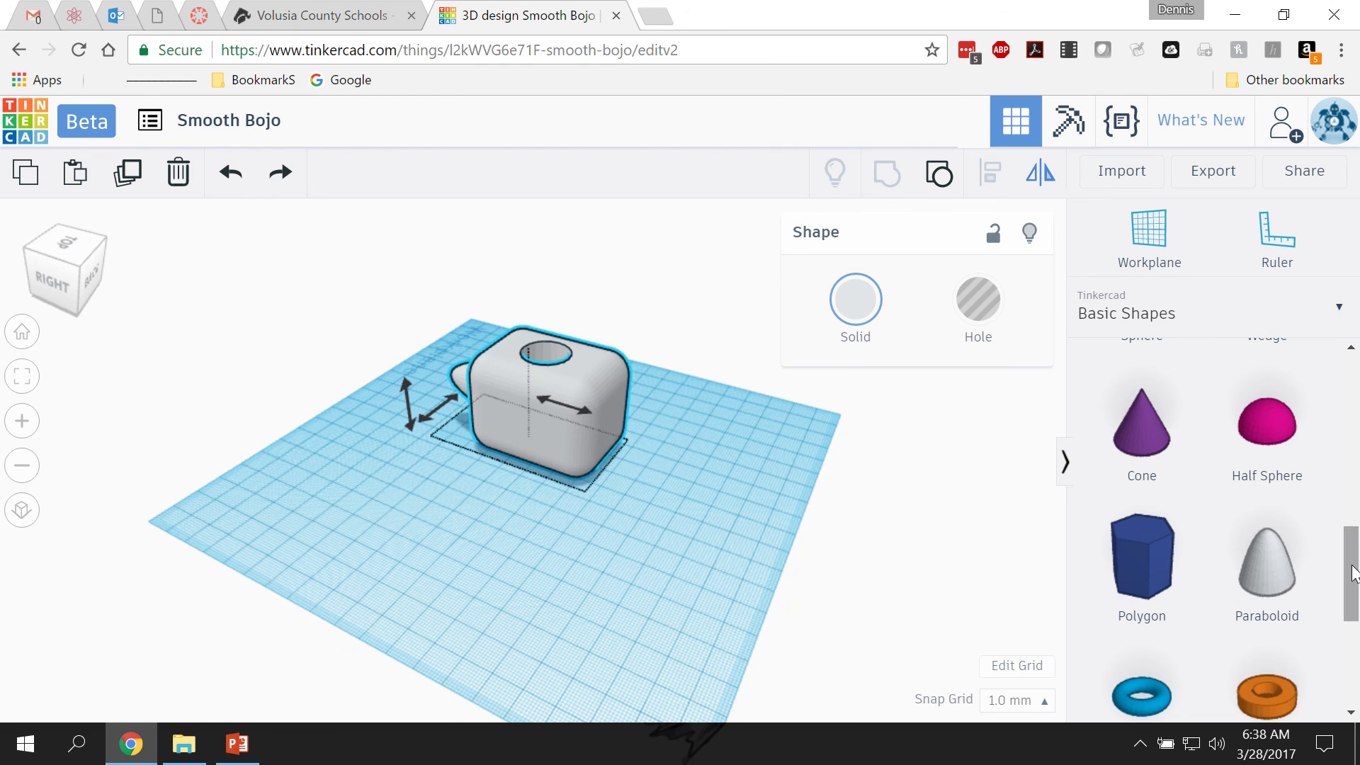
drag(1352, 548, 1351, 424)
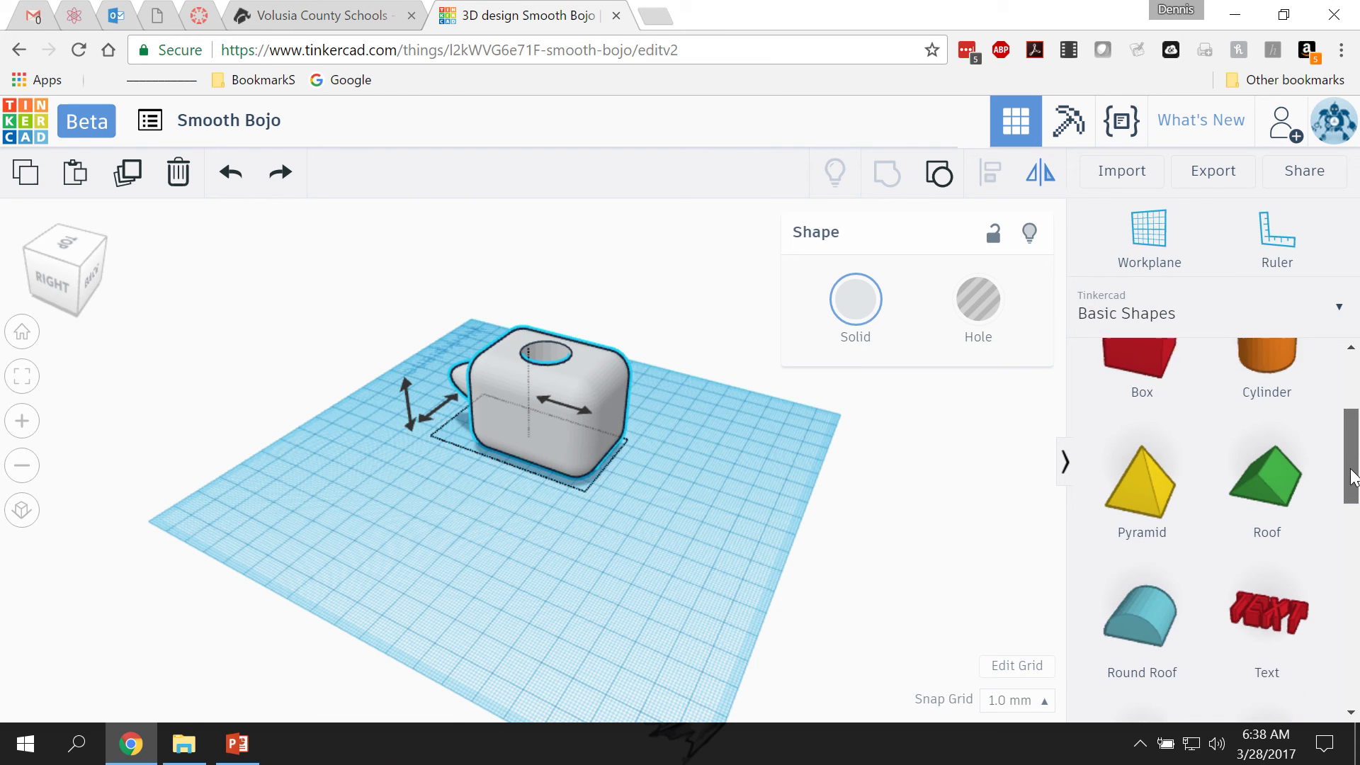
drag(1265, 599, 592, 564)
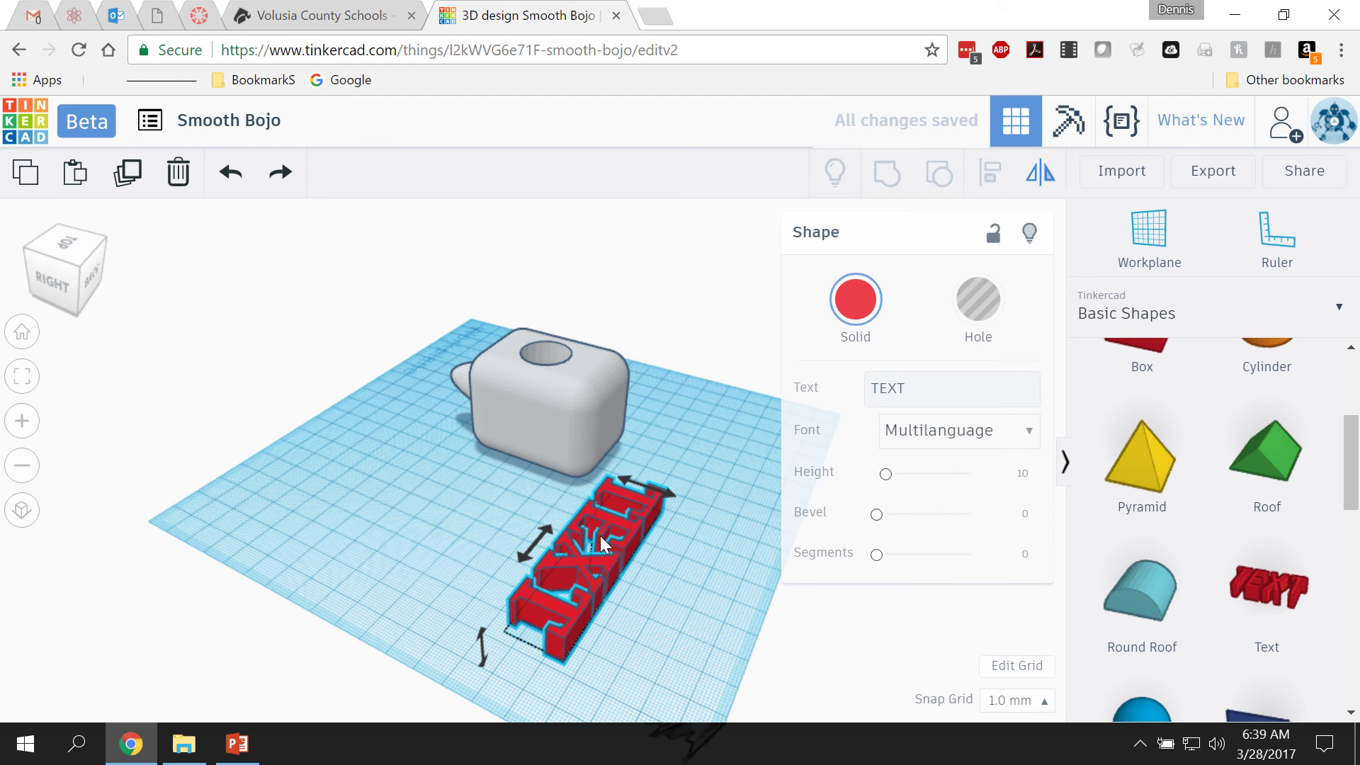
- Replace the text shape's wording with the creator's surname and set its height to about 12.16
drag(935, 395, 853, 393)
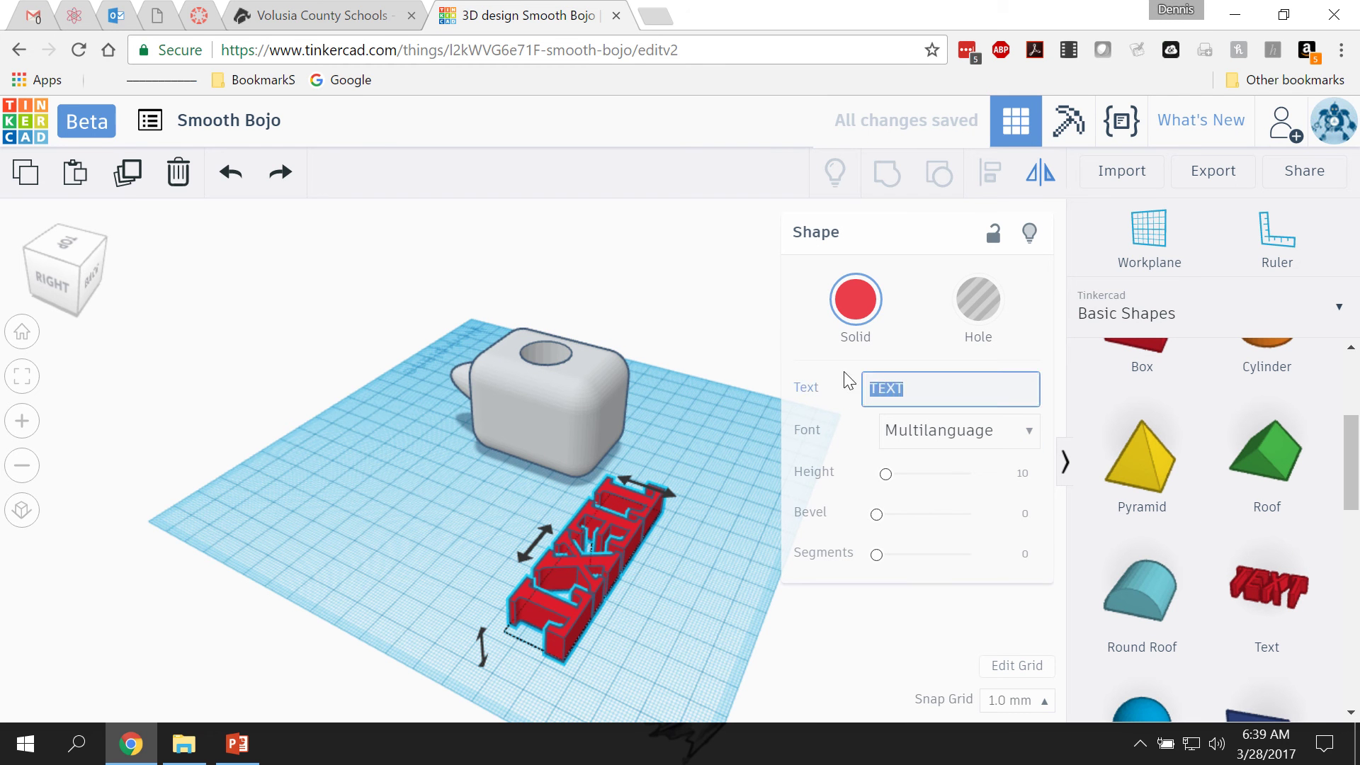
text(Humphrey)
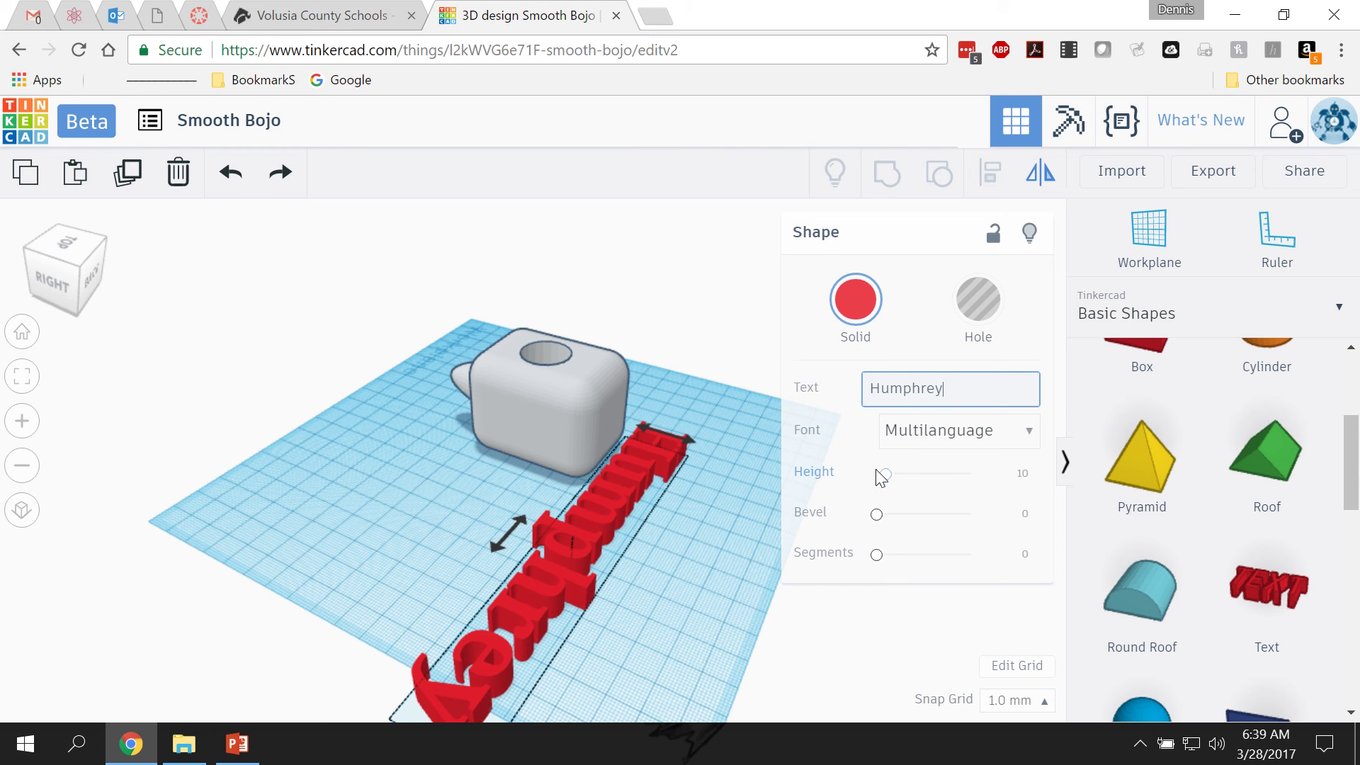
drag(886, 475, 887, 473)
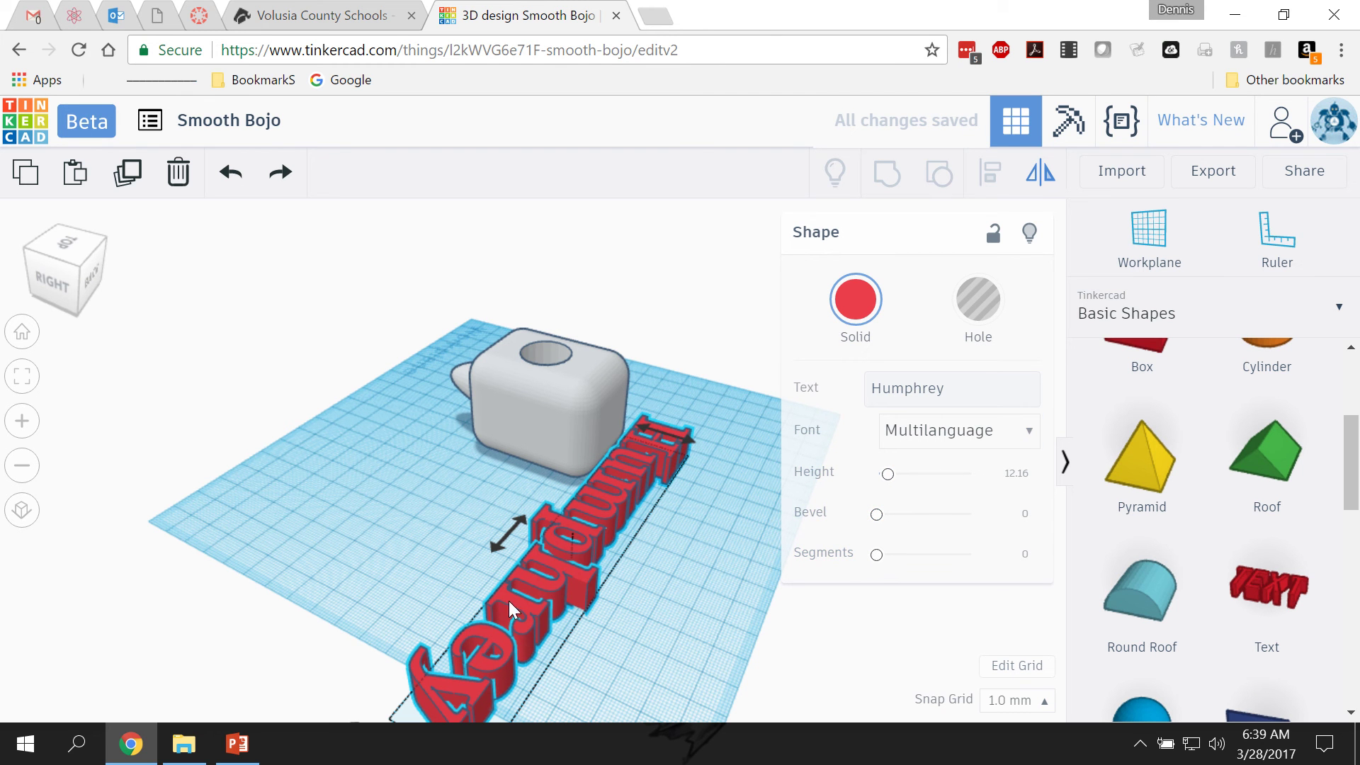
- Shrink the name text to suit the side of the grouped model and rotate it by -90°
click(665, 434)
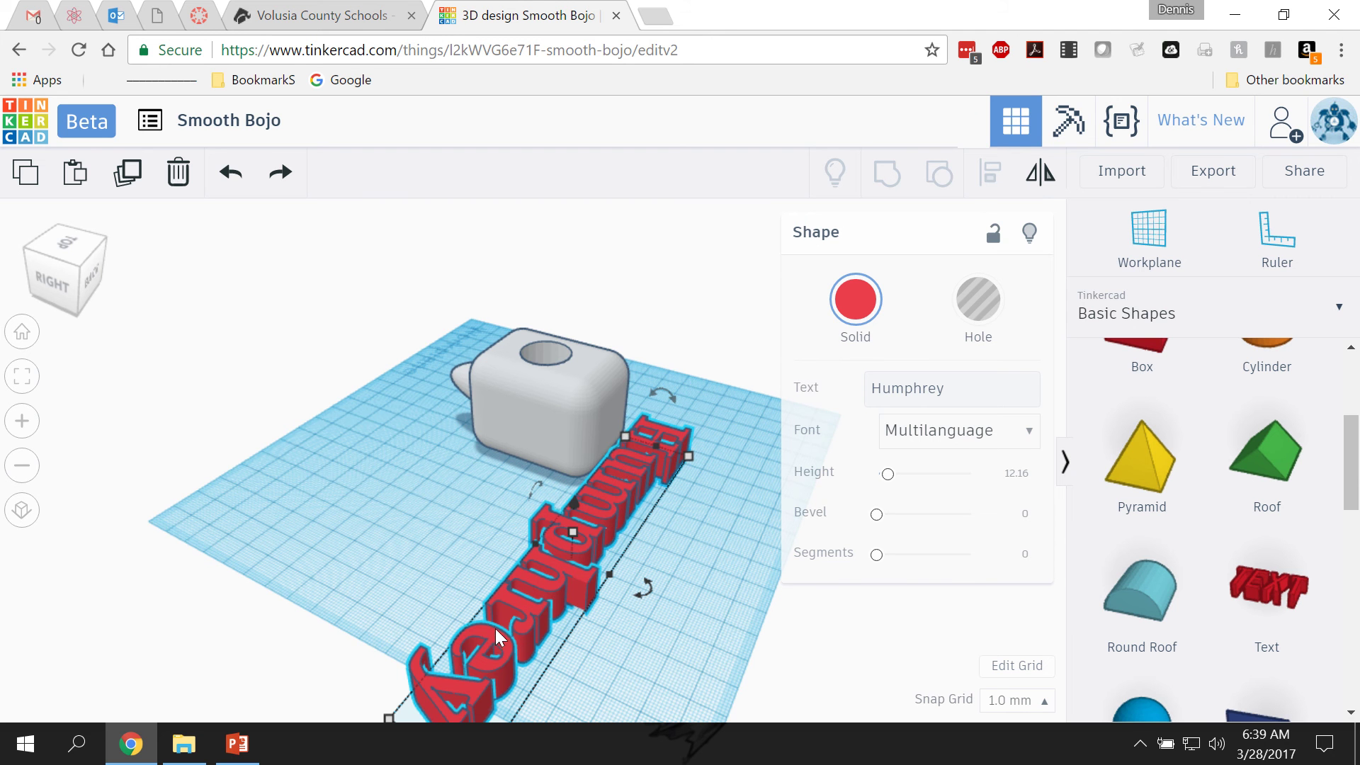
drag(689, 455, 607, 521)
drag(632, 571, 584, 551)
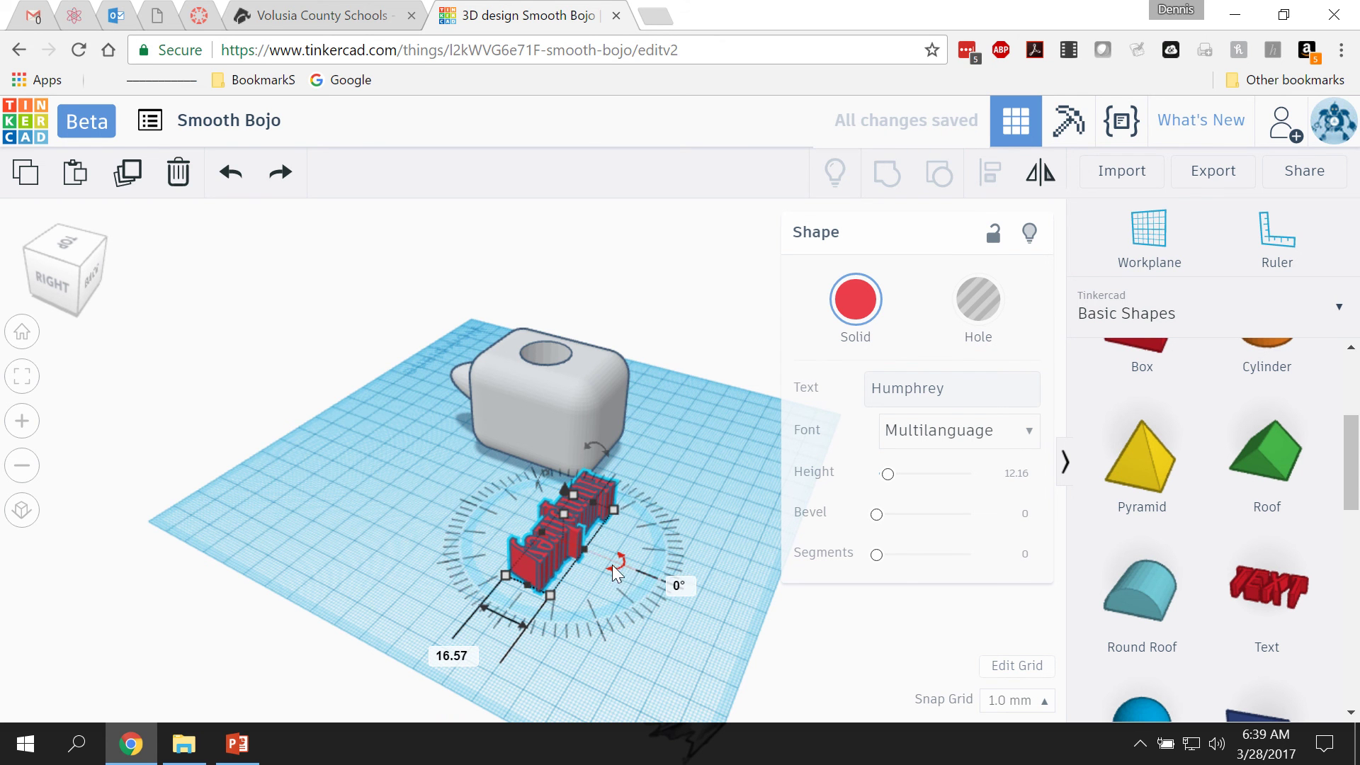
mouse_move(588, 439)
drag(588, 441, 542, 461)
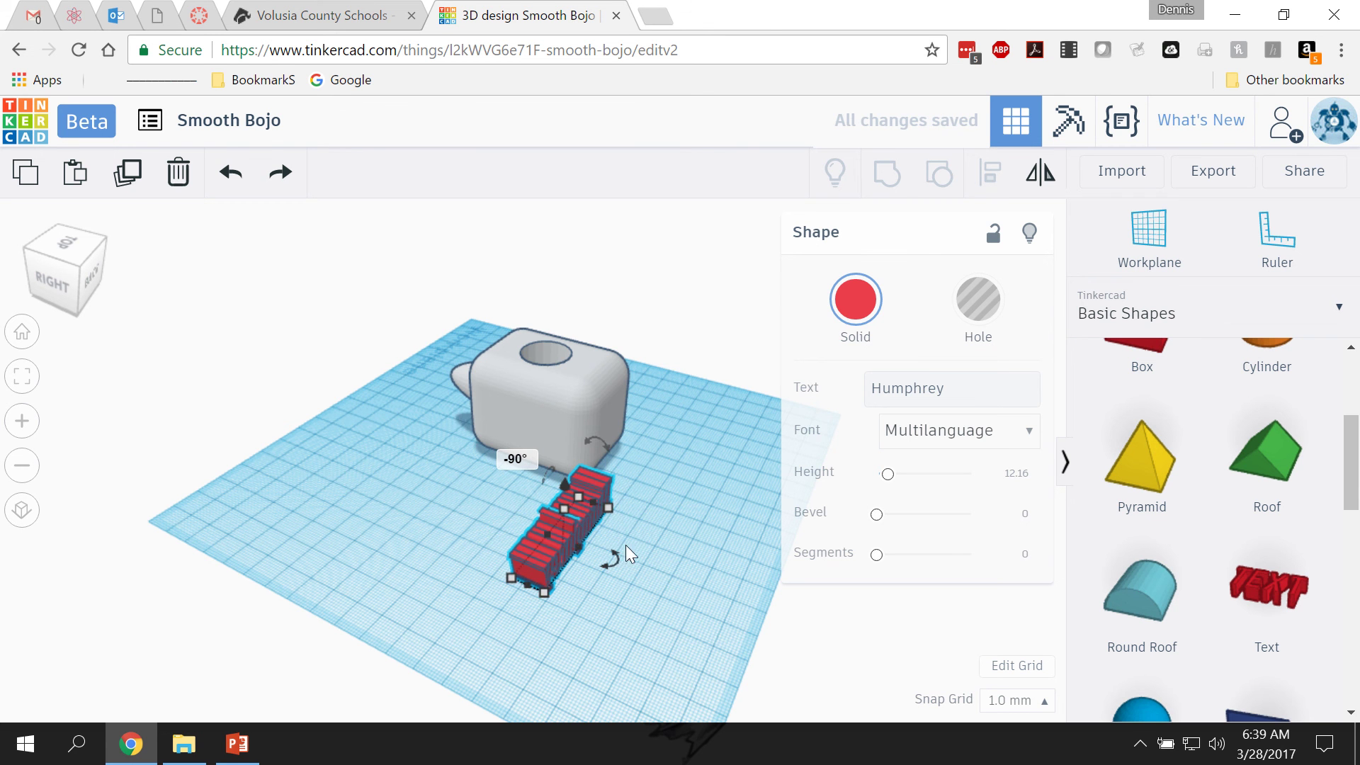
- Turn the name text by about 176° and move it close to the back of the grouped model, adjusting its size
drag(607, 556, 425, 548)
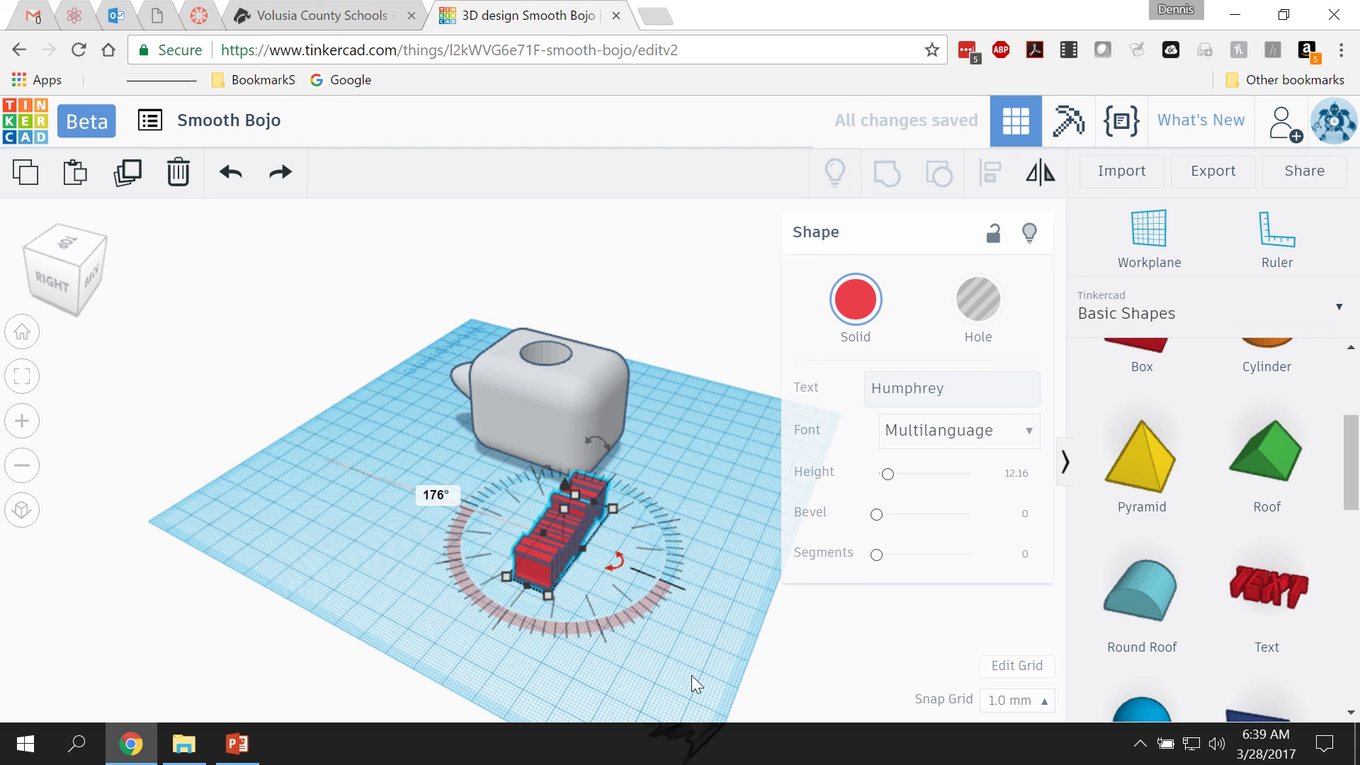
right_drag(695, 683, 414, 453)
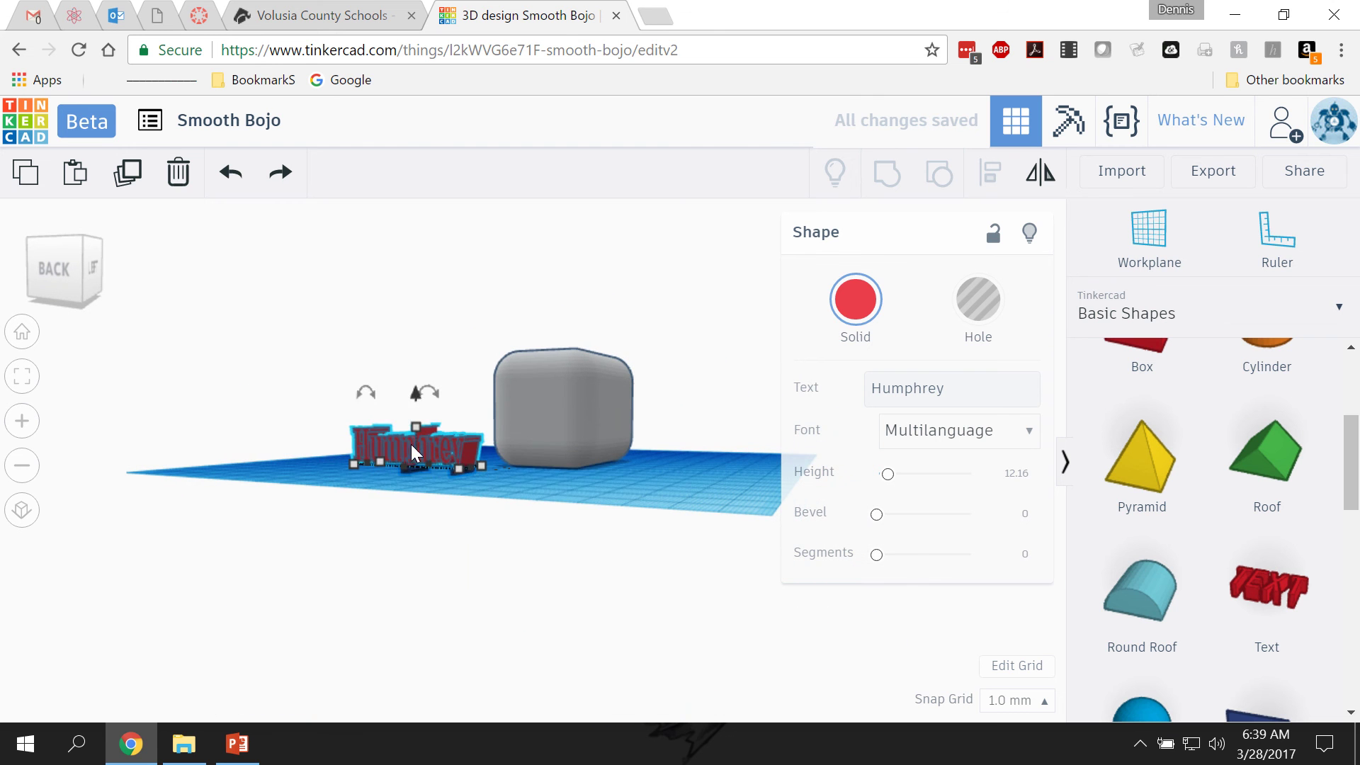
drag(415, 453, 551, 469)
drag(657, 499, 551, 500)
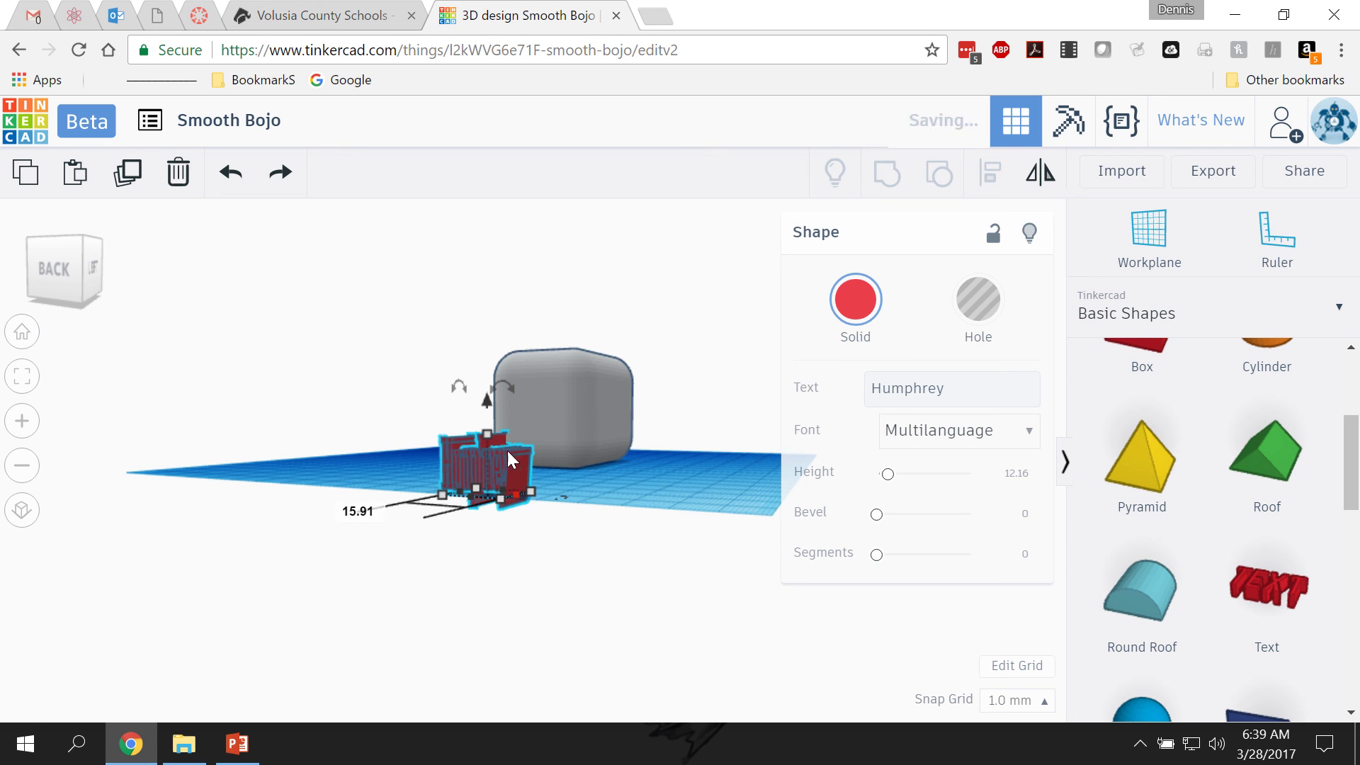
- Raise the name text above the workplane and position it partly inside the back face of the grouped model
drag(499, 434, 537, 352)
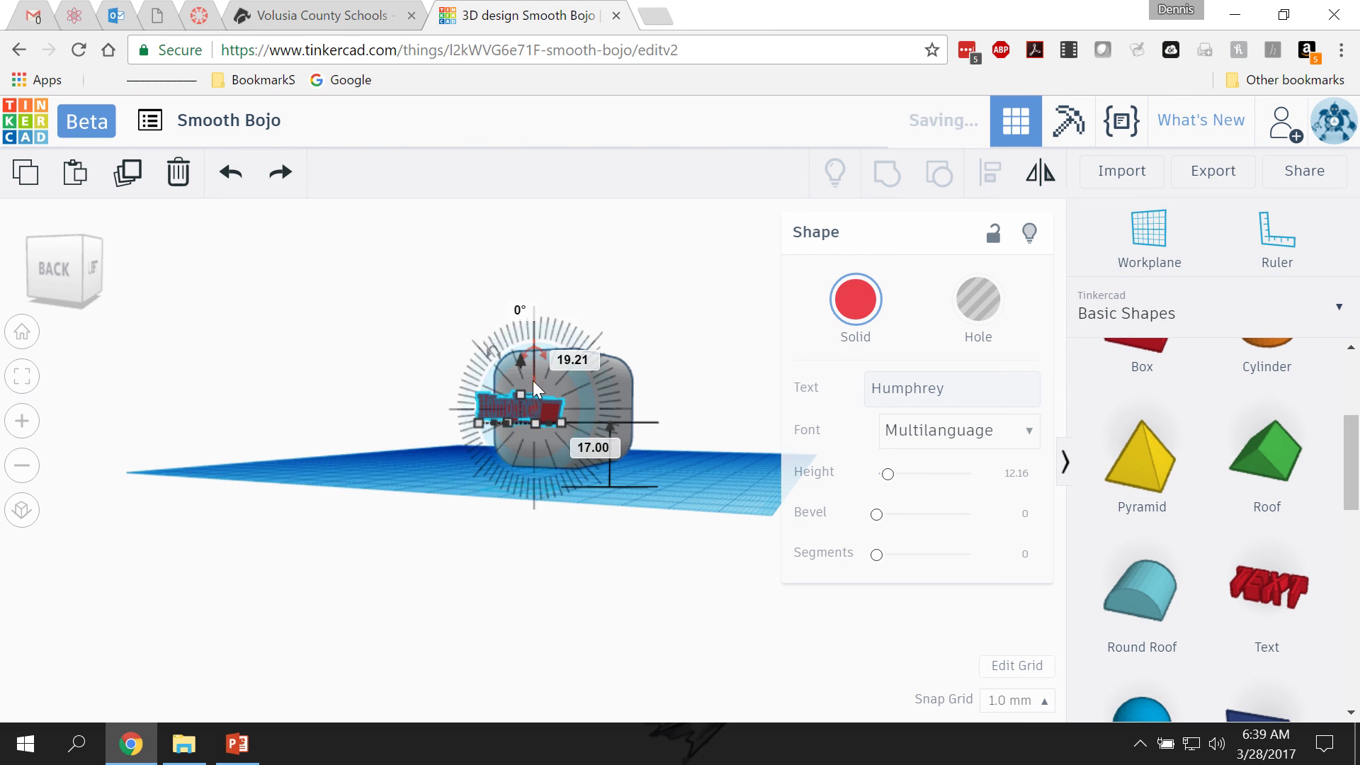
drag(533, 421, 530, 388)
drag(628, 445, 498, 397)
right_drag(471, 486, 549, 512)
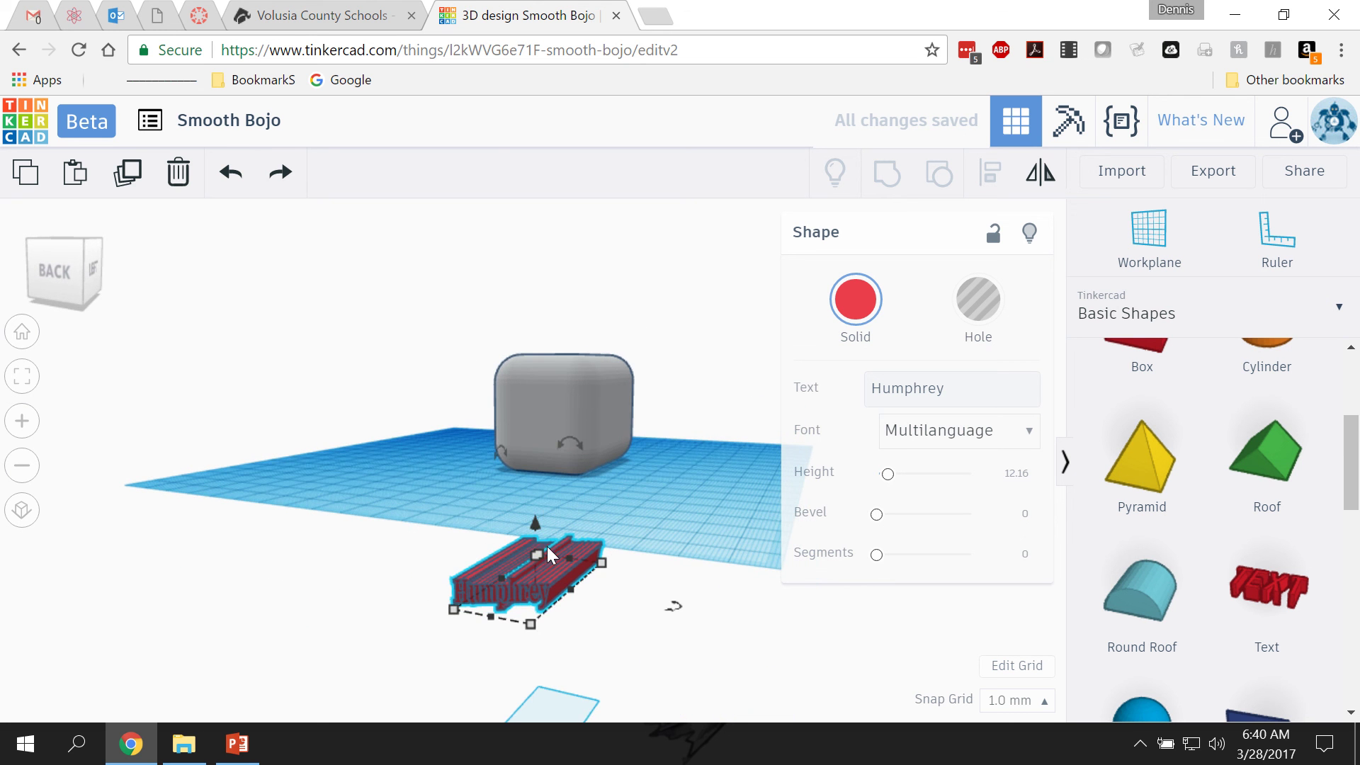
drag(549, 556, 544, 429)
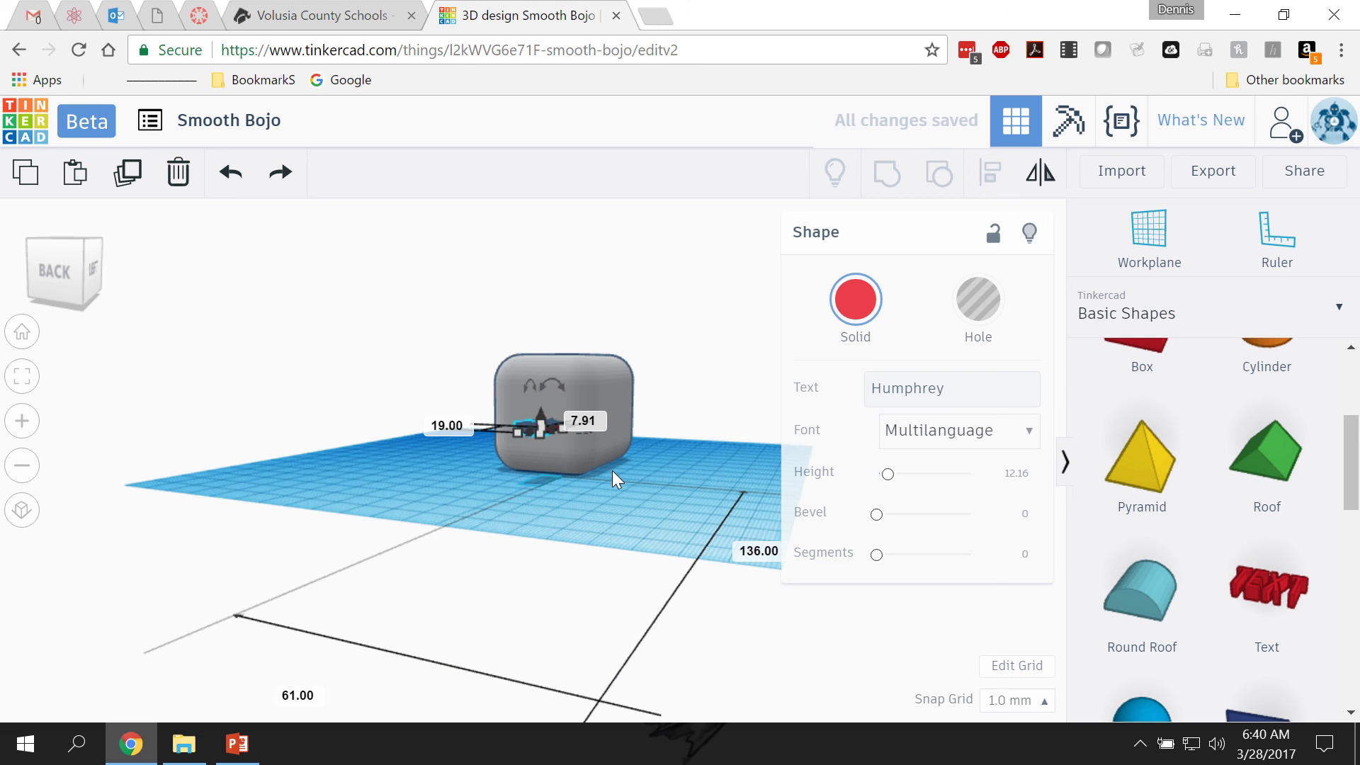
- Group the name text with the rounded box model into one shape
shift+click(592, 409)
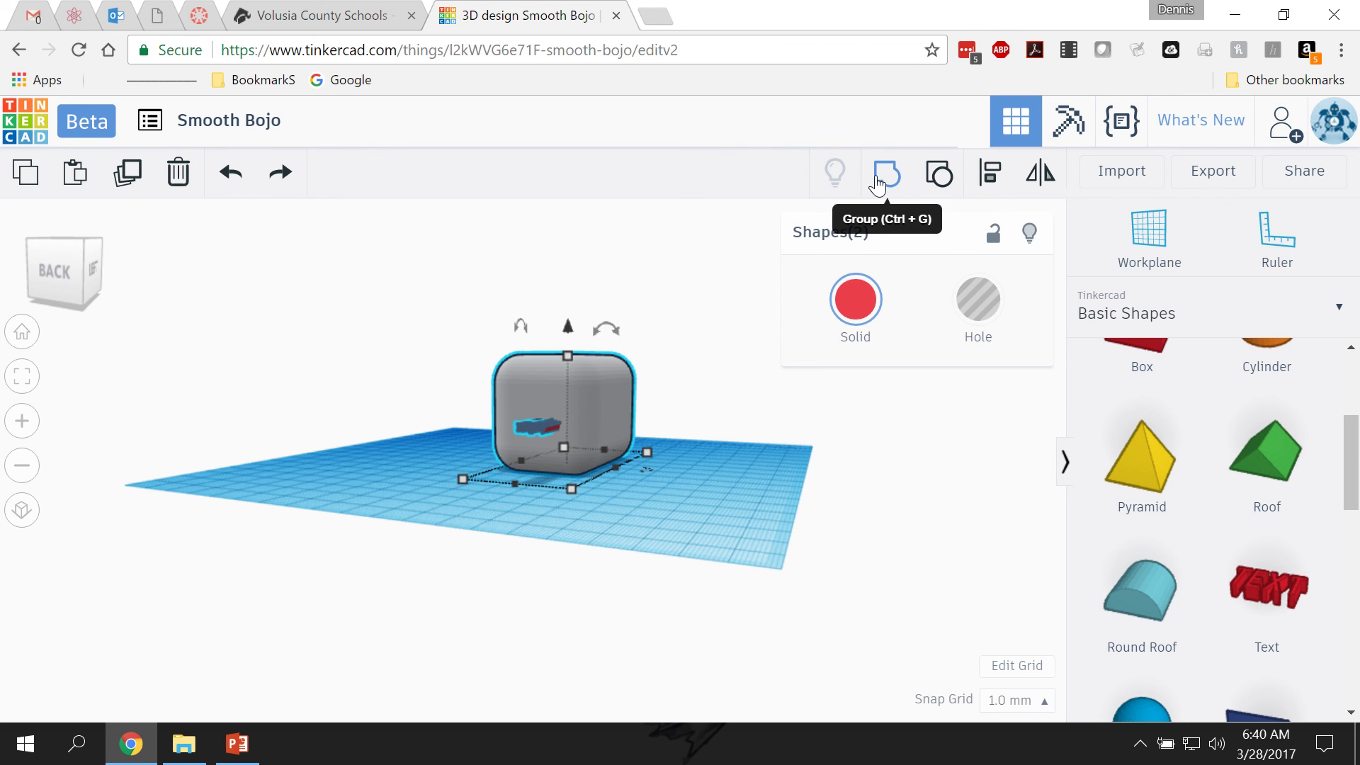
click(878, 182)
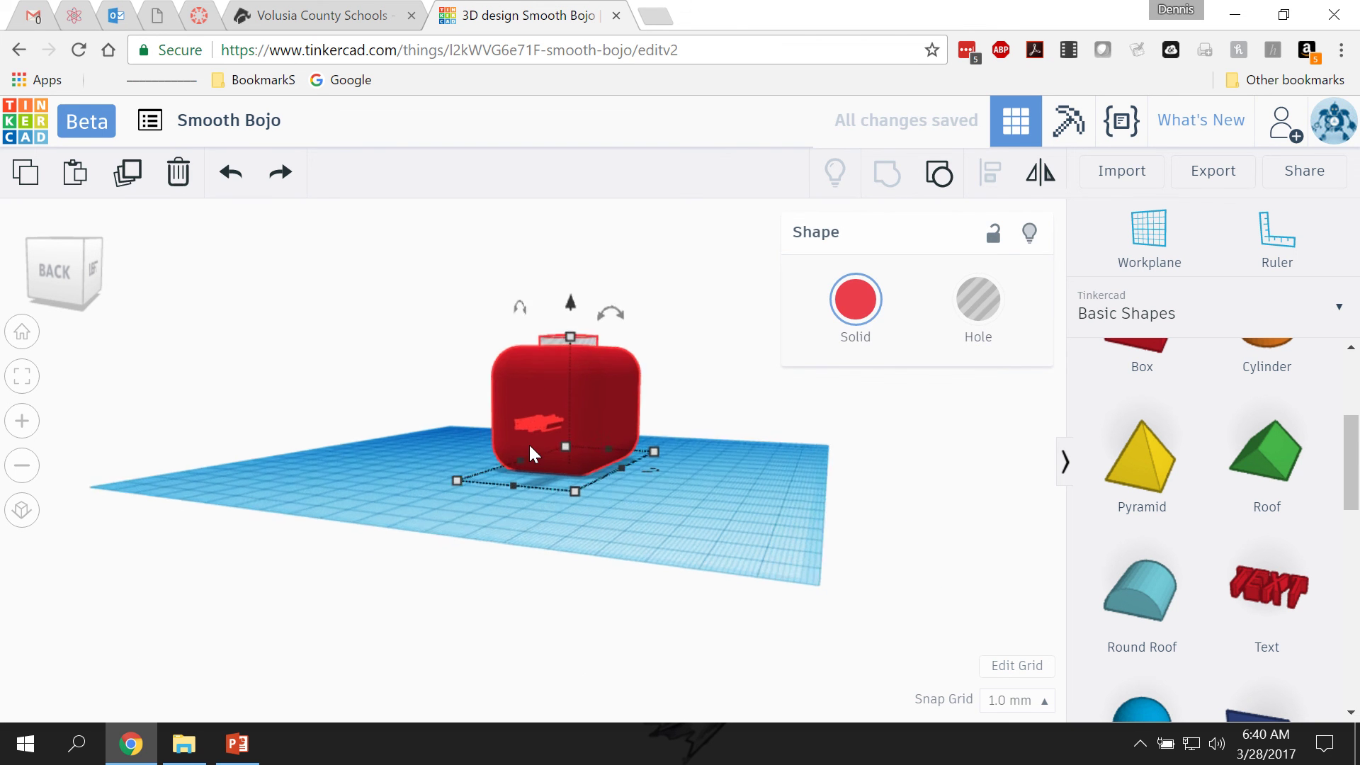
scroll(528, 443, up, 3)
scroll(530, 441, up, 5)
scroll(528, 419, down, 2)
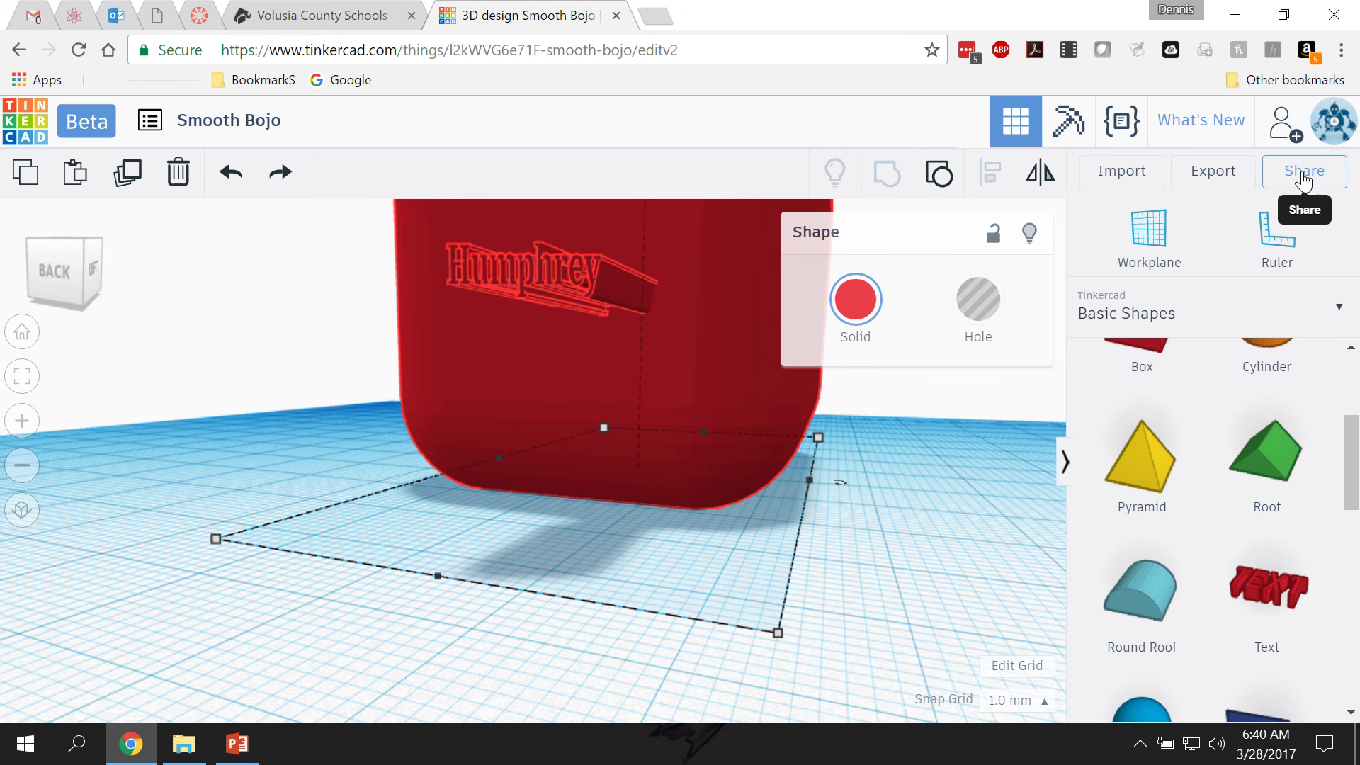
- View the sharing options for the design, close them, and inspect the name on the model's back face
click(1302, 173)
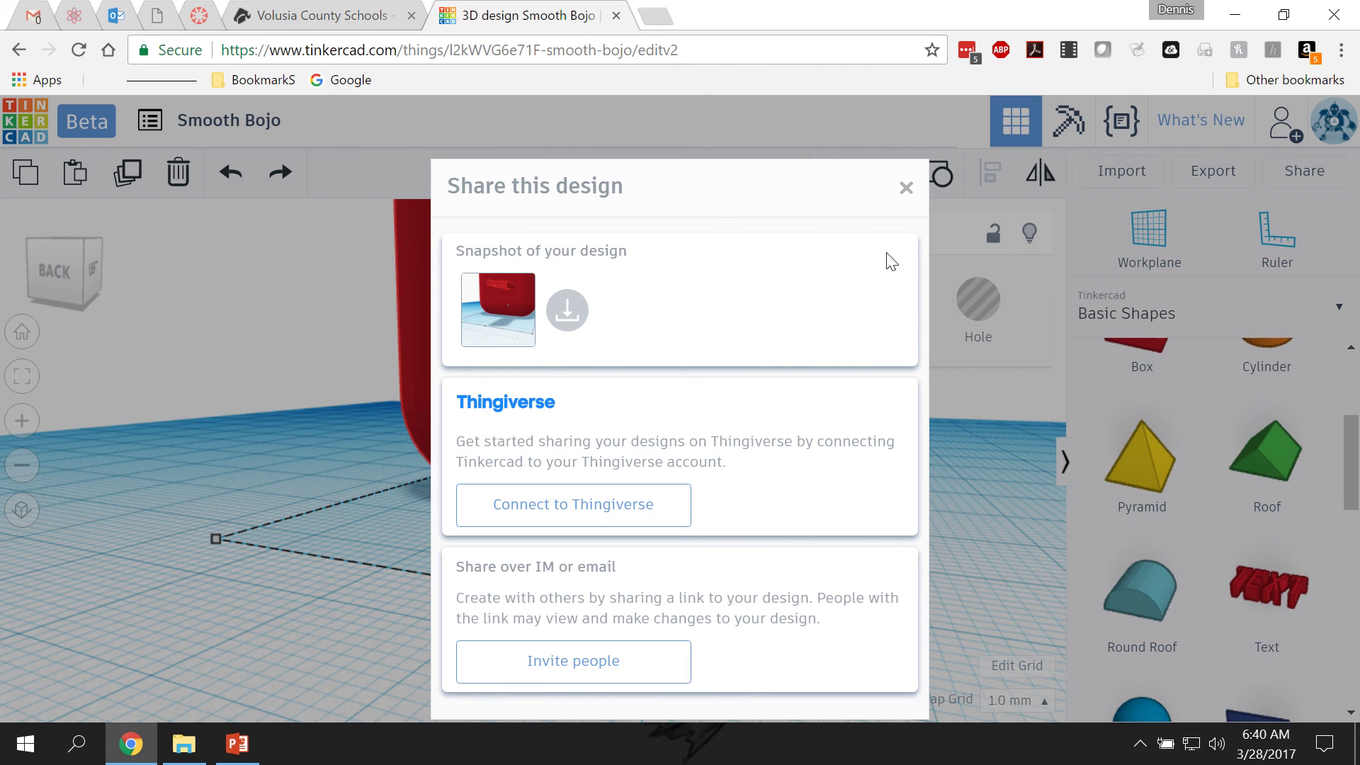
click(906, 187)
scroll(618, 321, up, 3)
scroll(618, 321, down, 2)
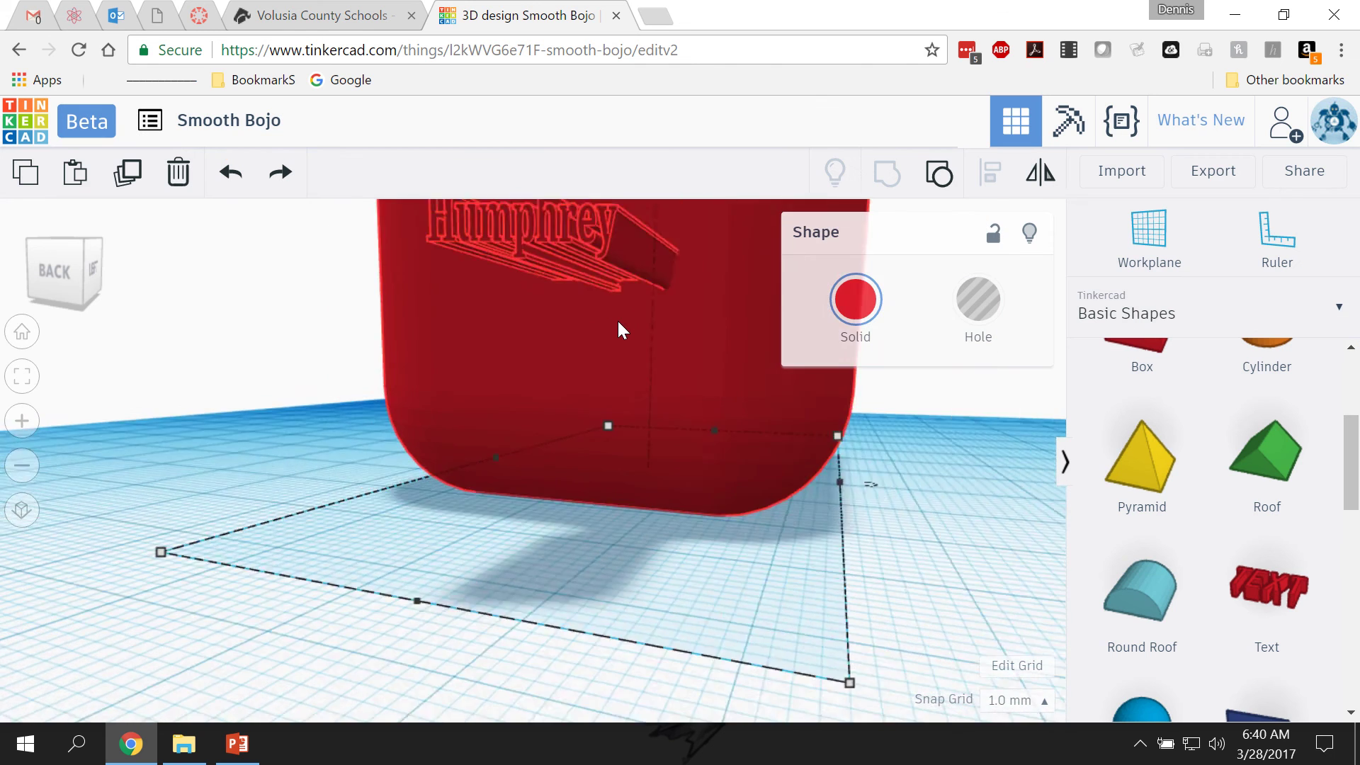
- Try out the whole grouped model as a hole, check its sharing snapshot, and undo the conversion
scroll(618, 321, down, 5)
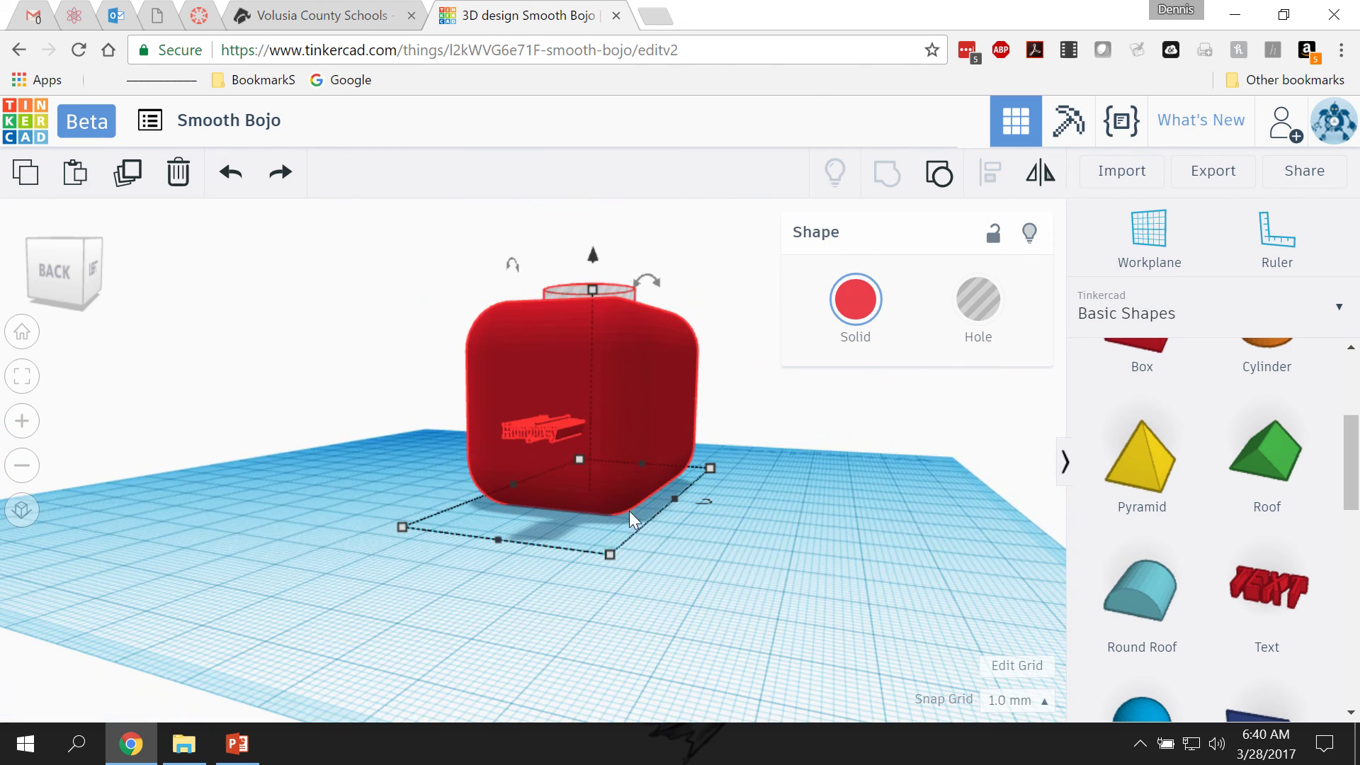
right_drag(629, 511, 414, 534)
click(338, 481)
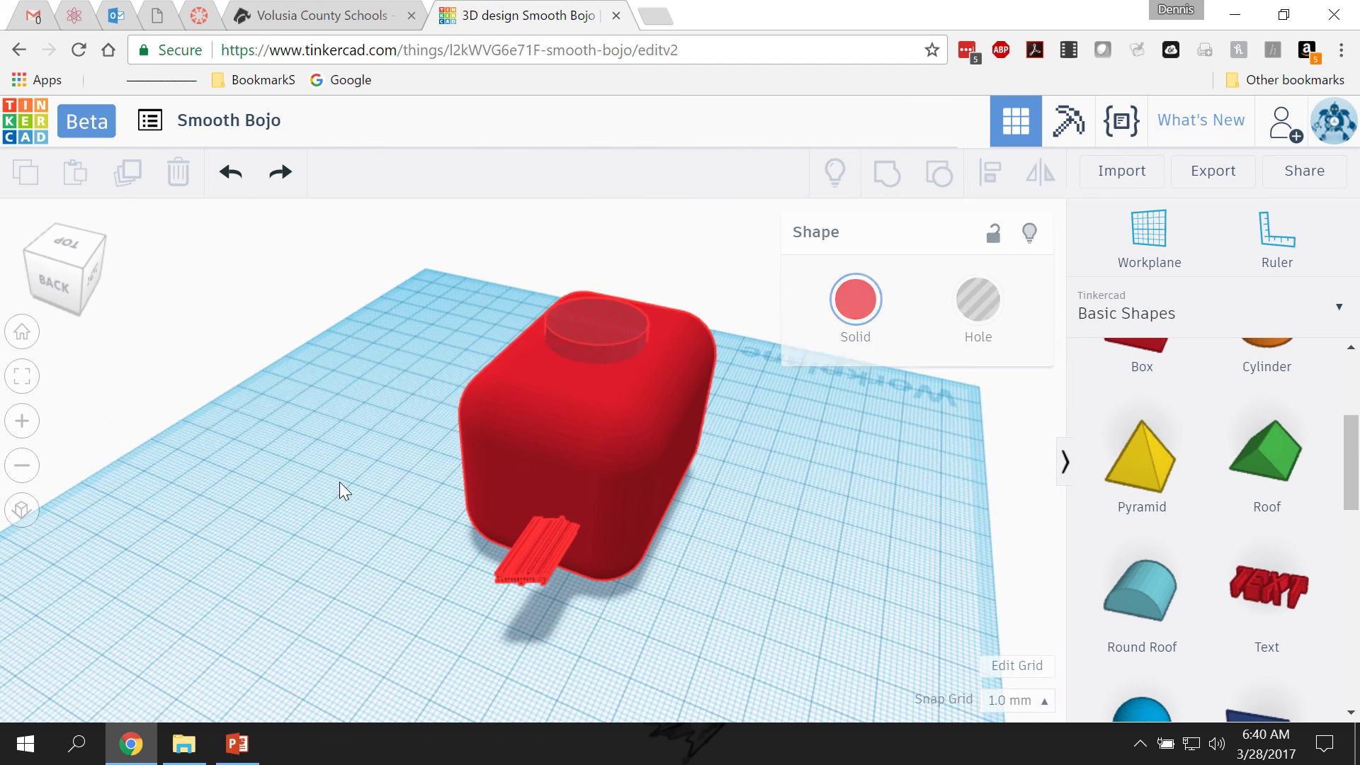
click(594, 329)
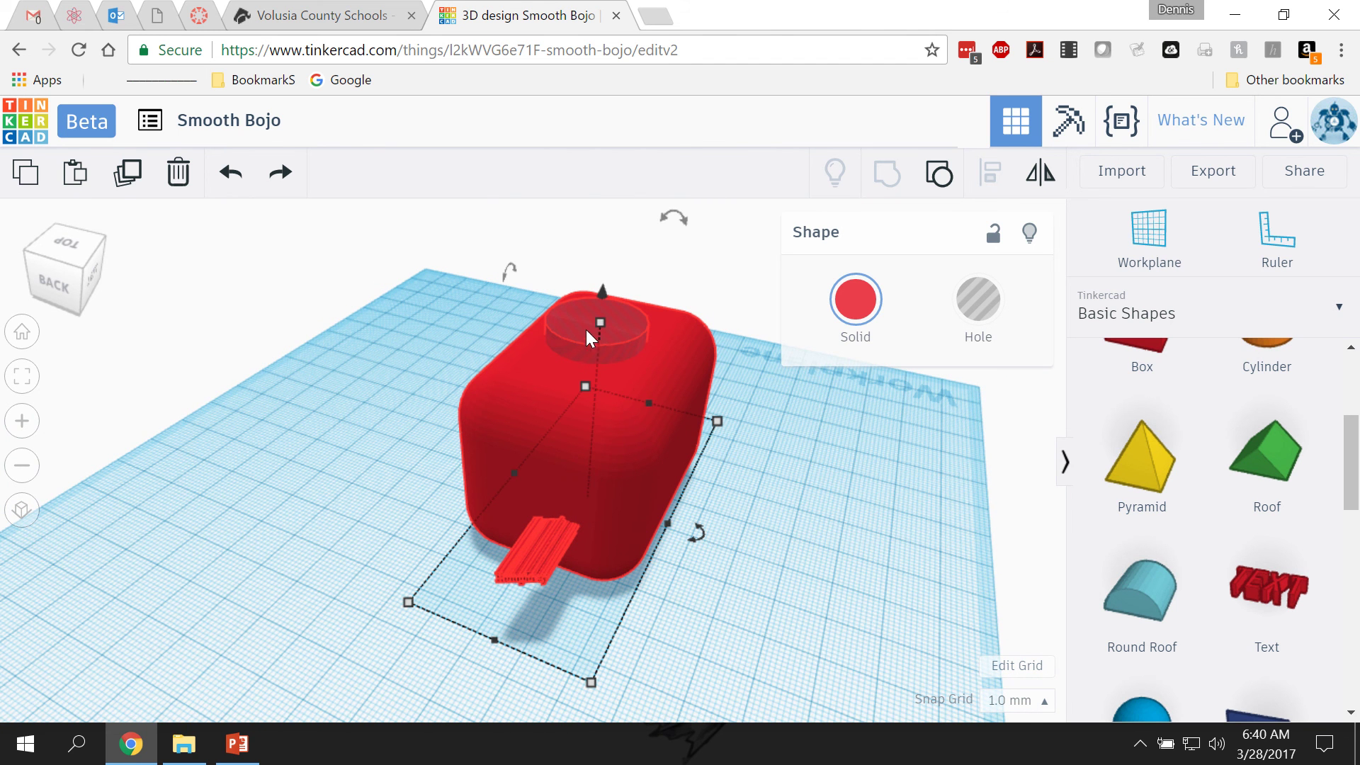
click(979, 299)
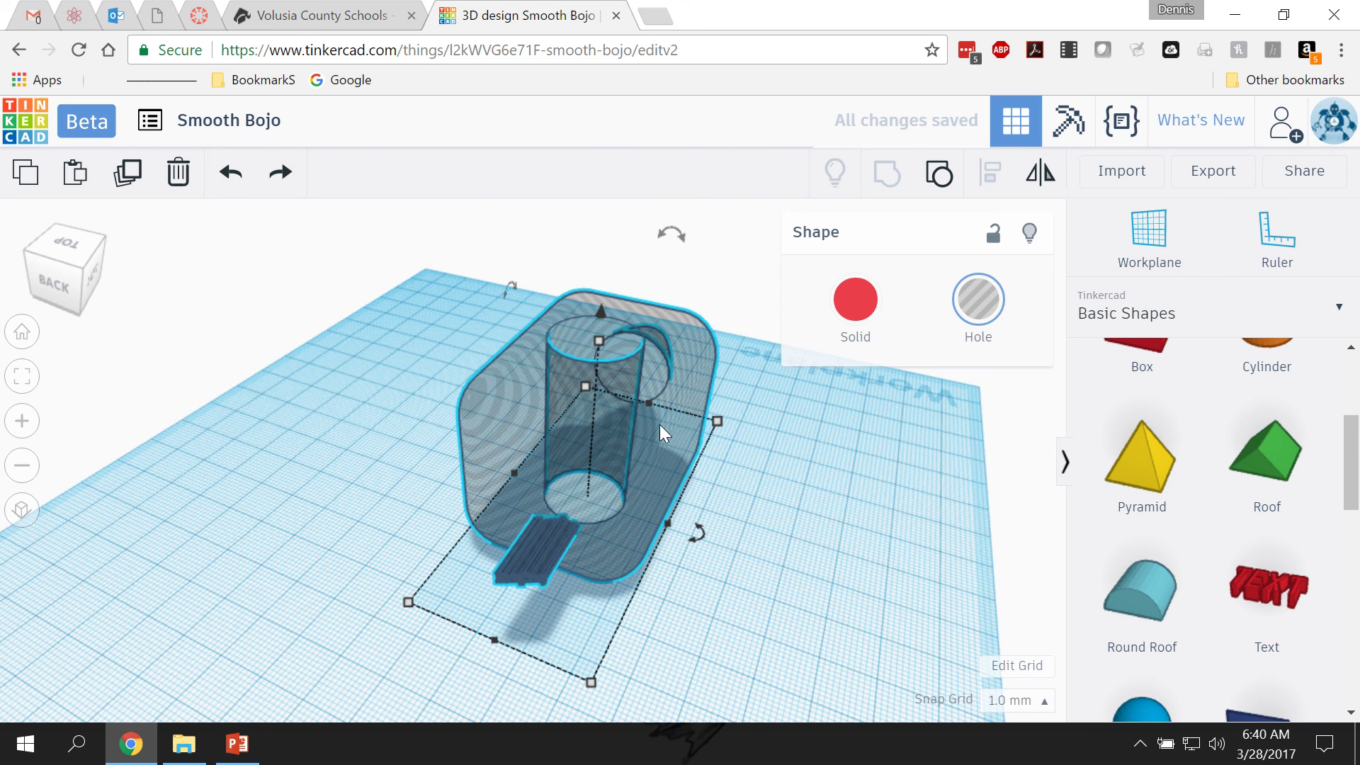
click(854, 459)
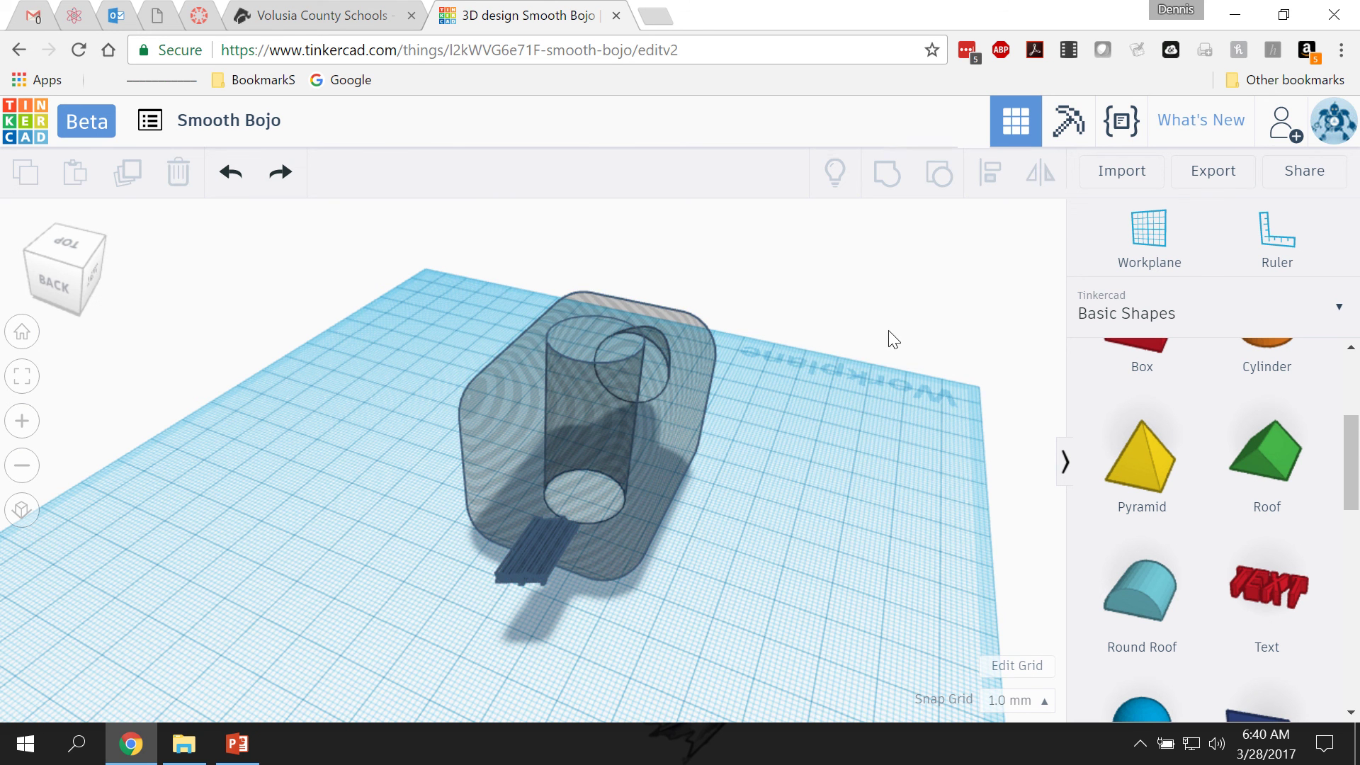
click(1299, 171)
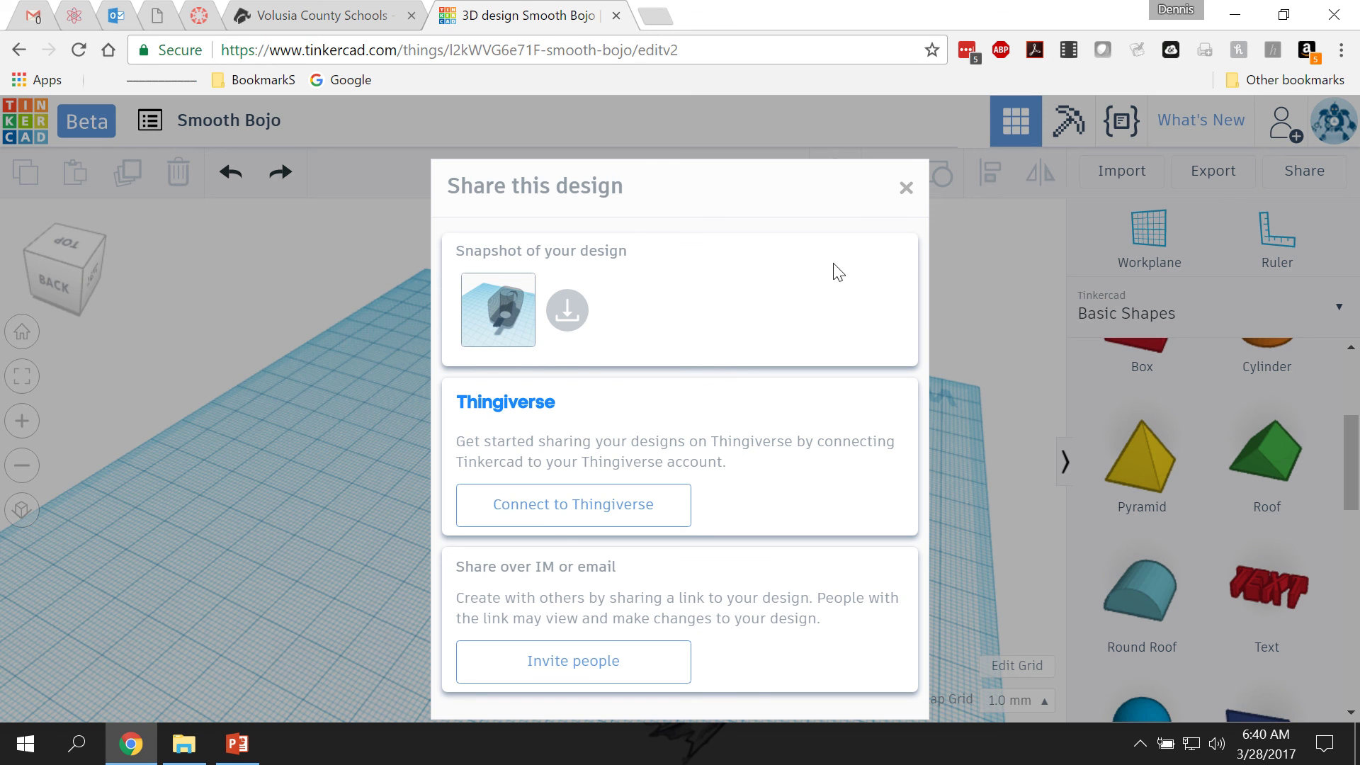
click(905, 188)
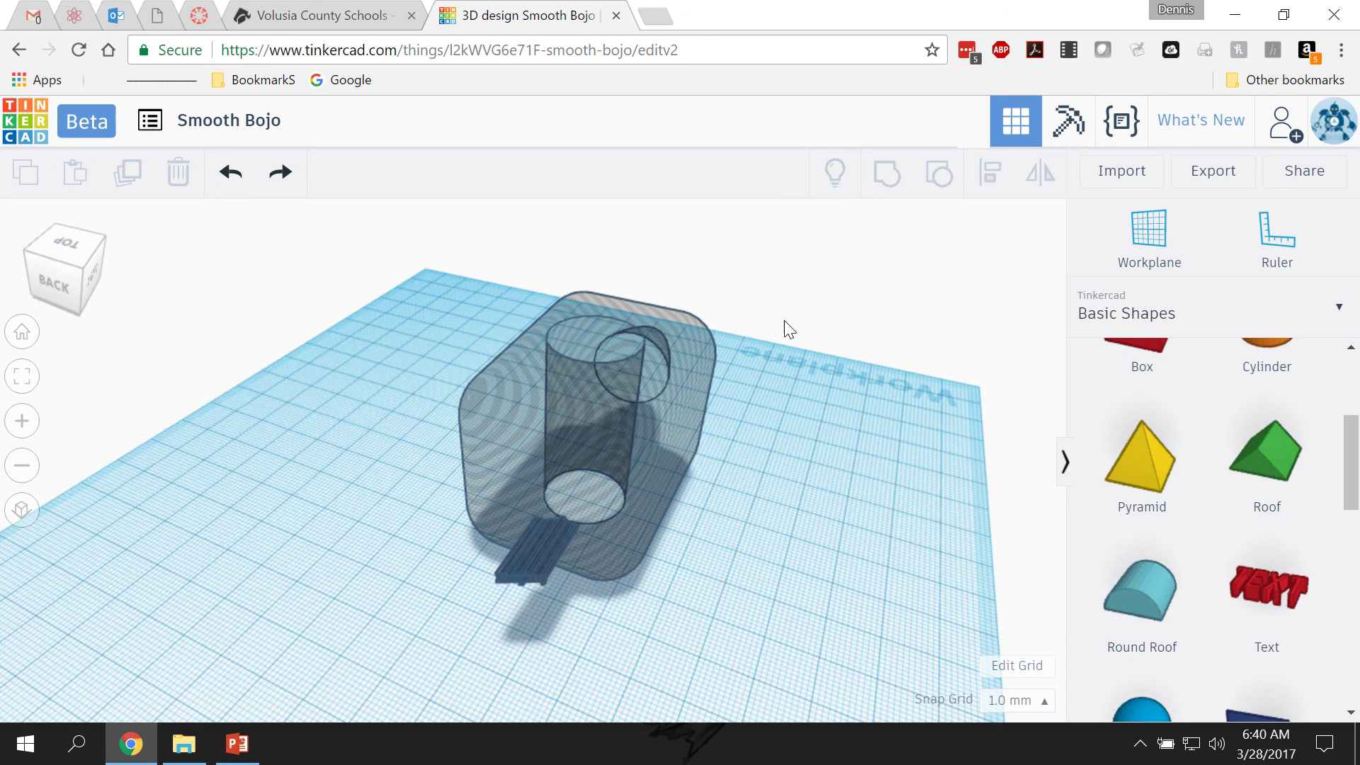
click(231, 172)
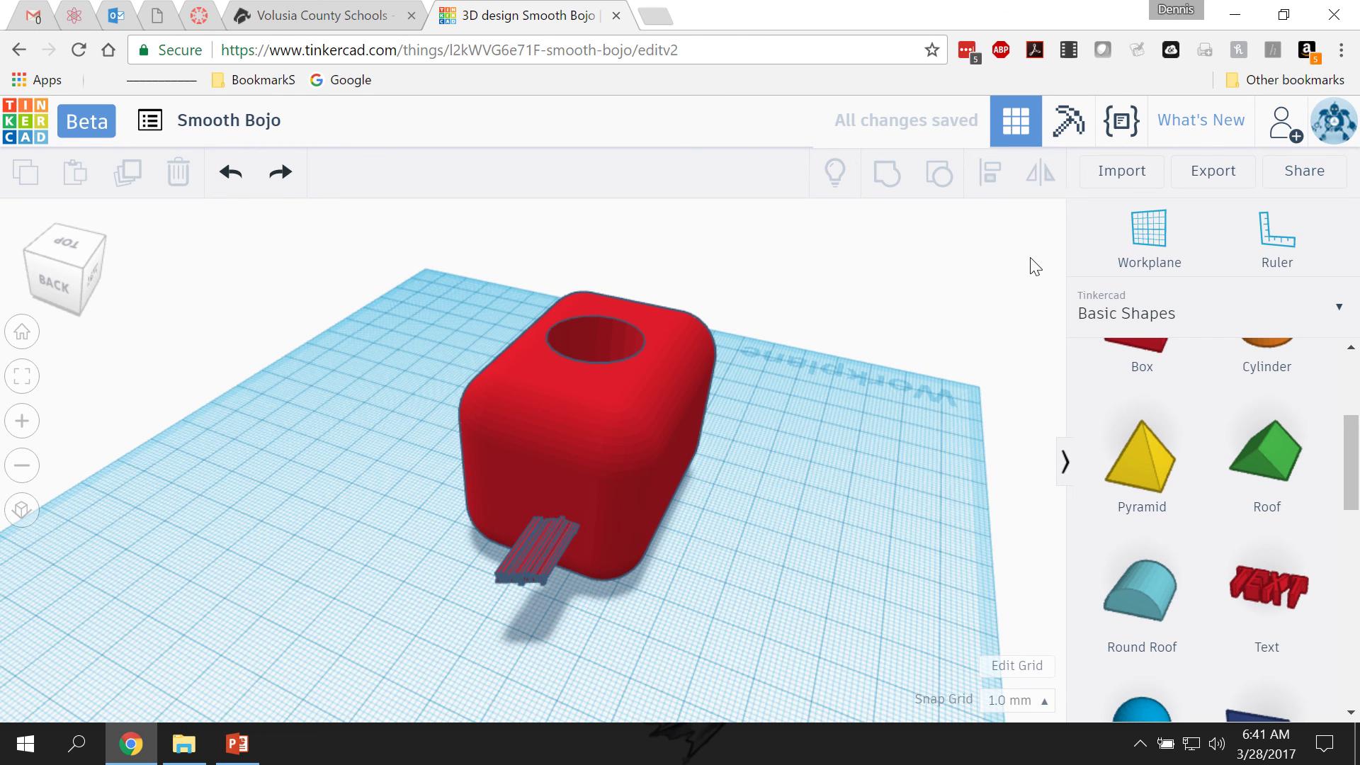
- View the download formats for exporting everything in the design and close them without downloading
click(1199, 183)
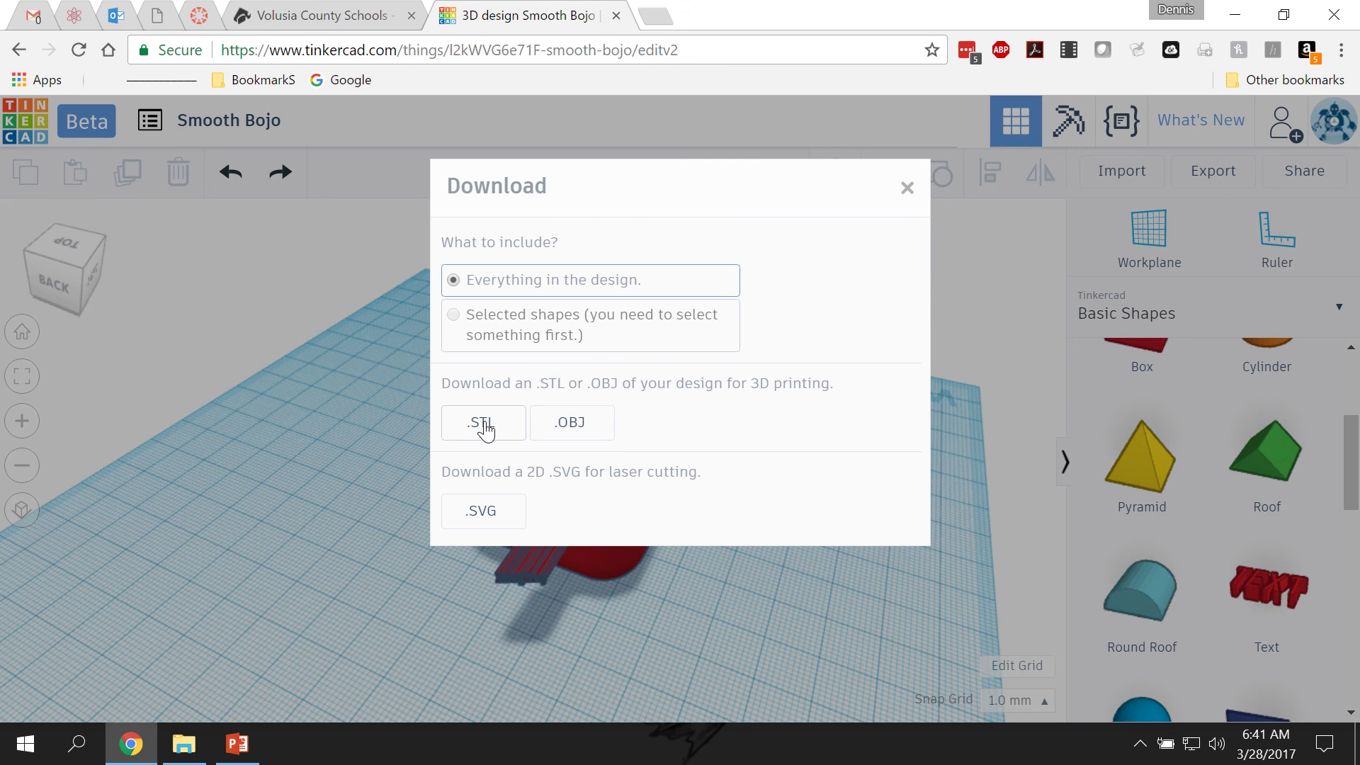
click(906, 190)
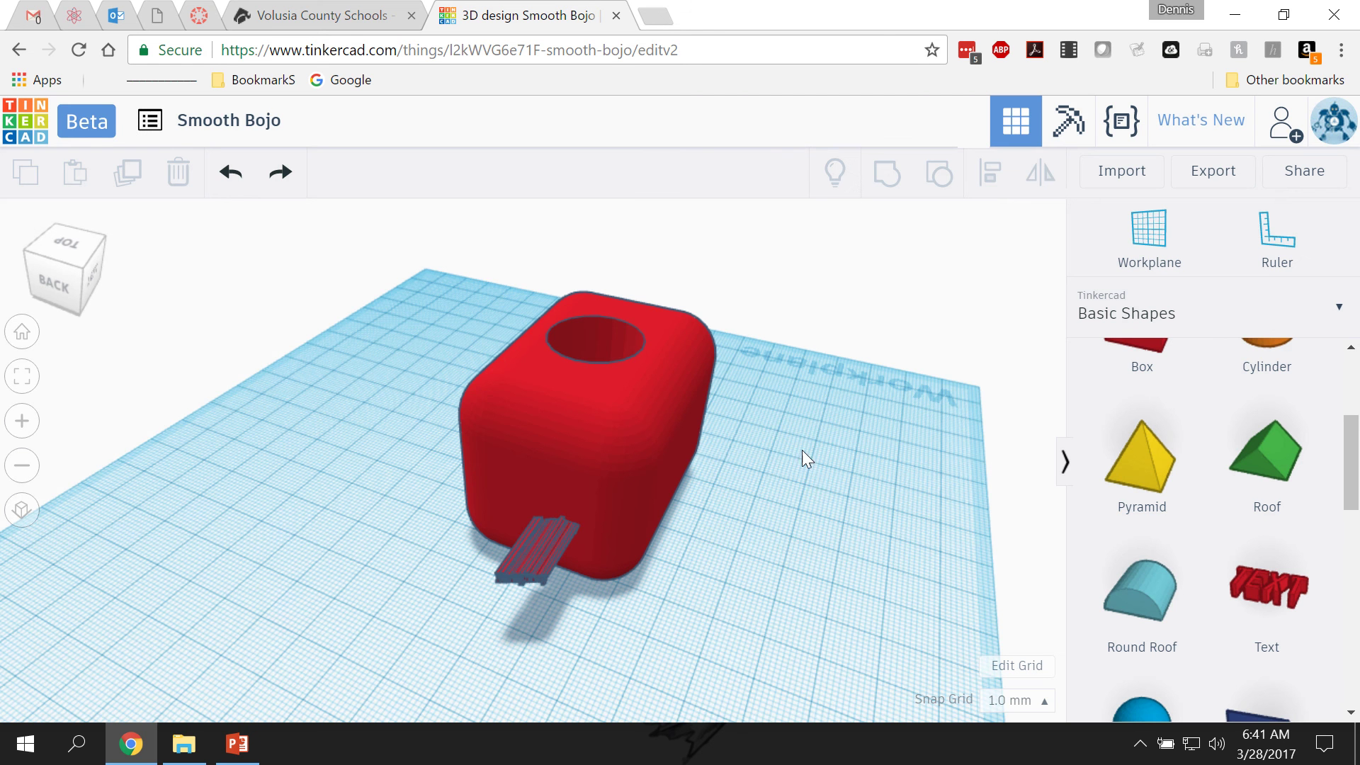